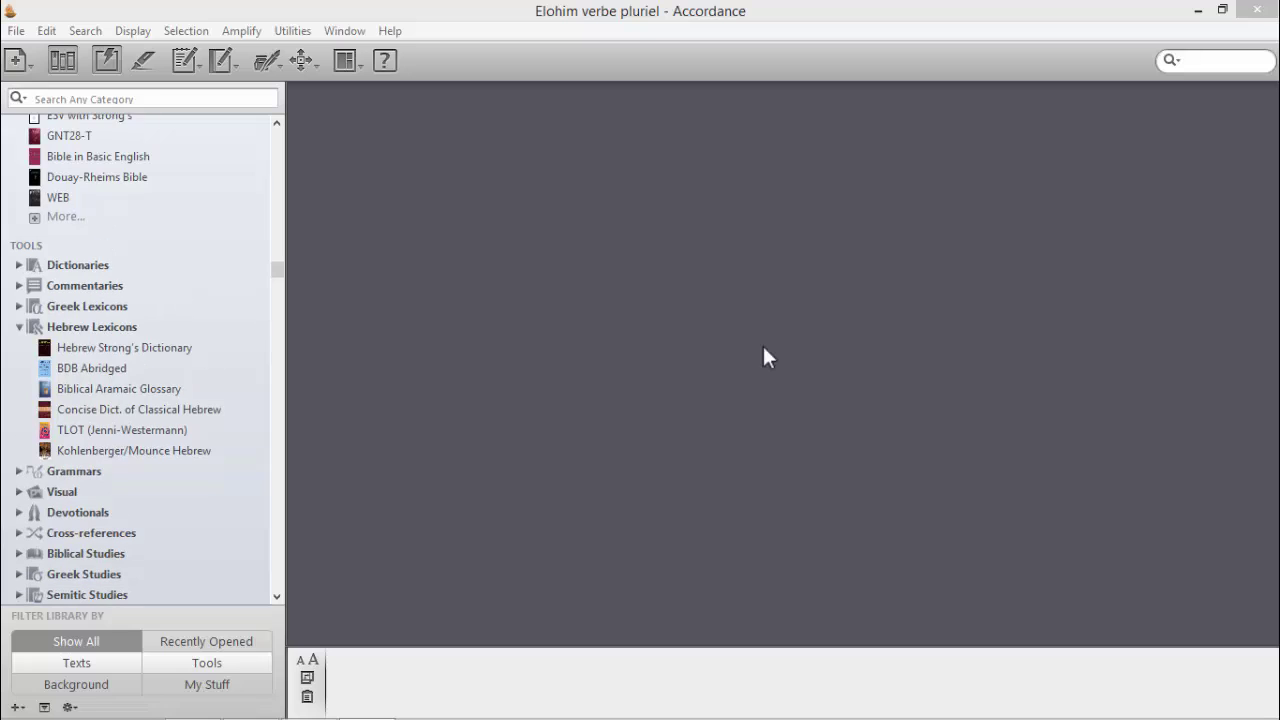
- Open the Concise Dict. of Classical Hebrew from the Hebrew Lexicons and hide the library
click(178, 409)
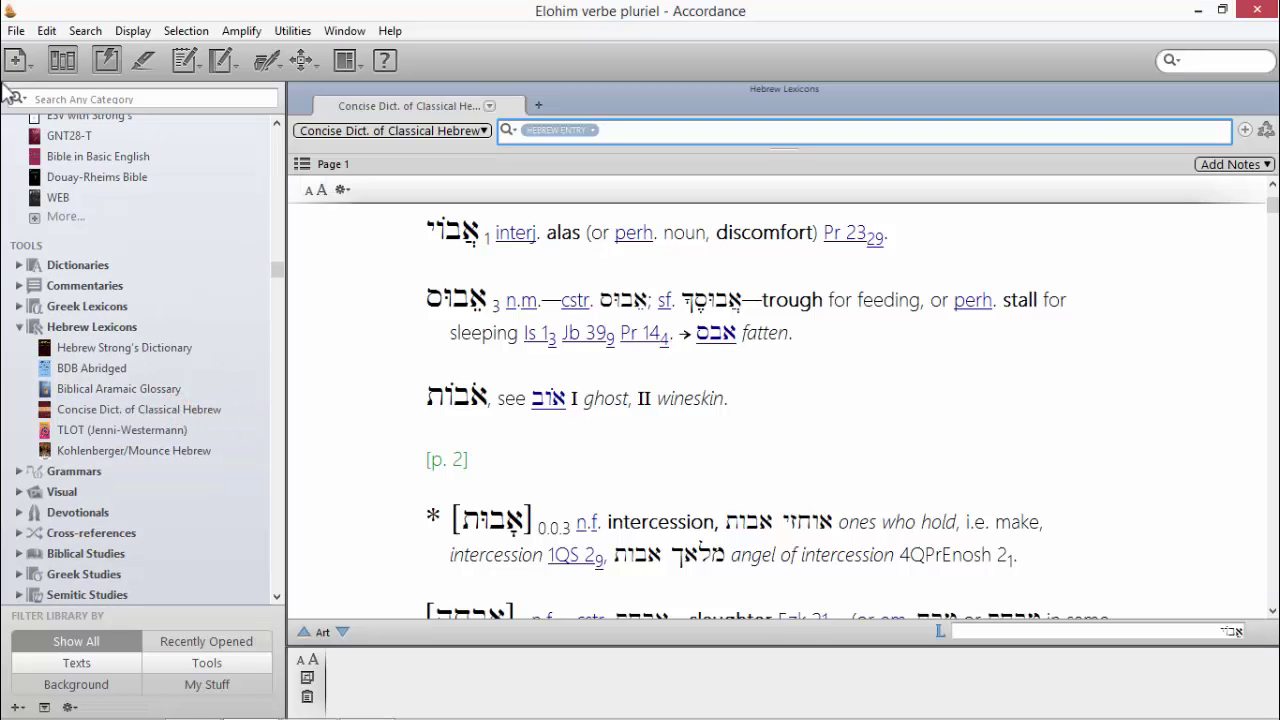
click(77, 58)
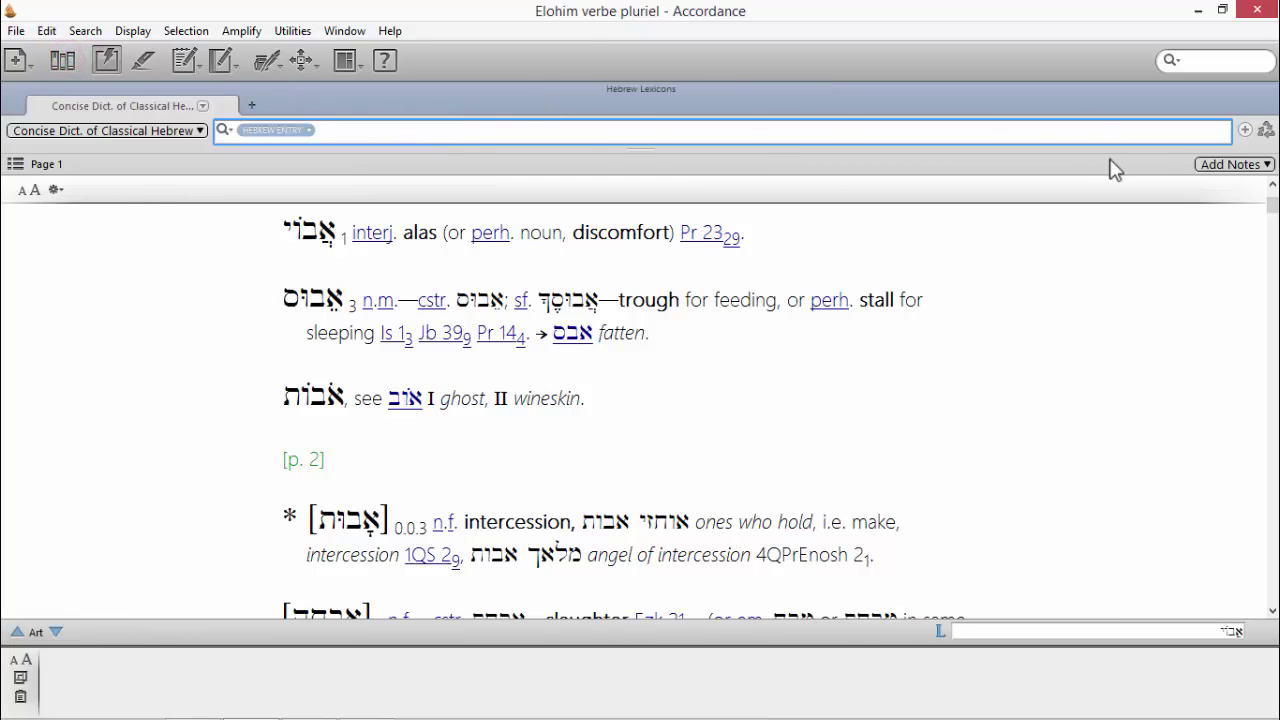
- Look up נביא among the dictionary's Hebrew entries
text(נב)
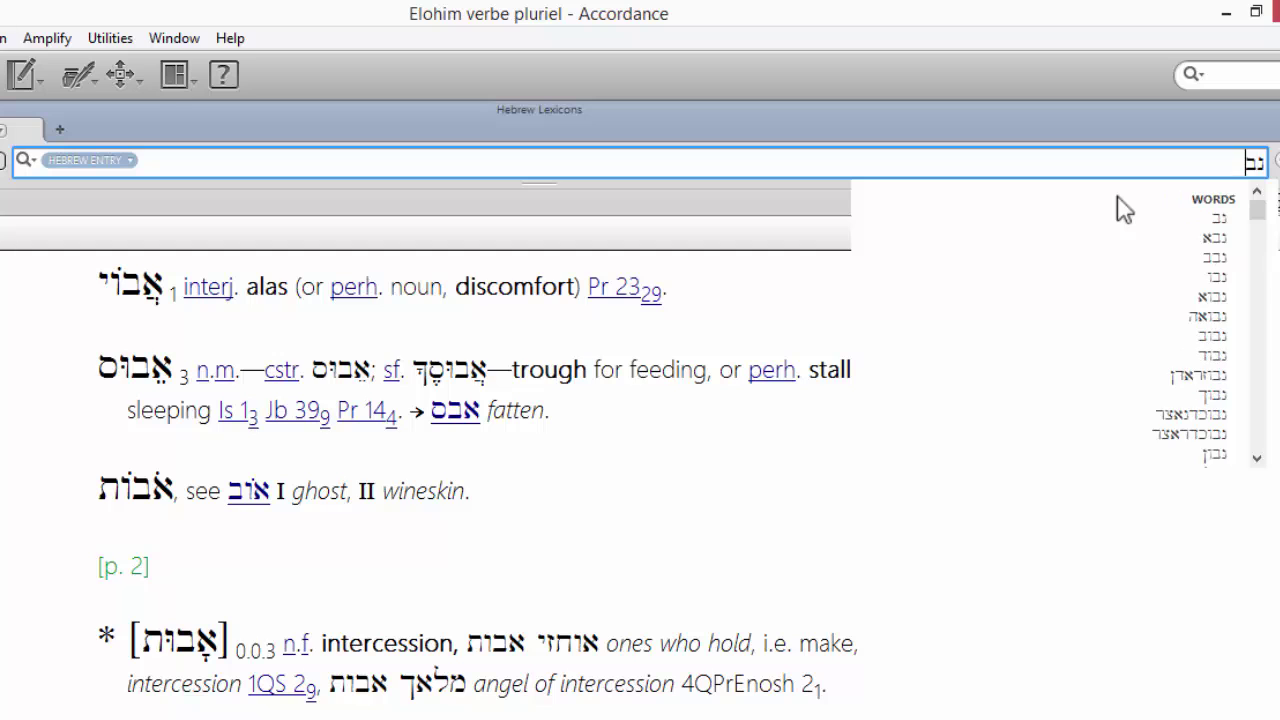
text(יא)
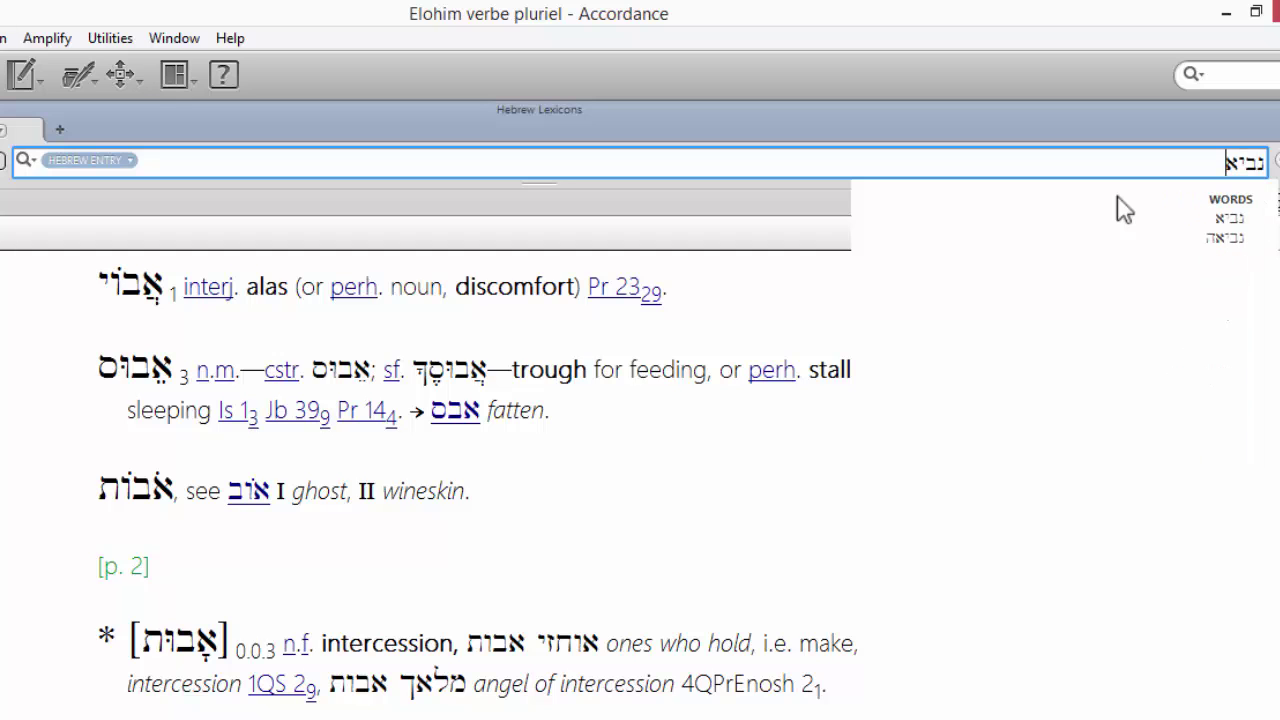
key(Return)
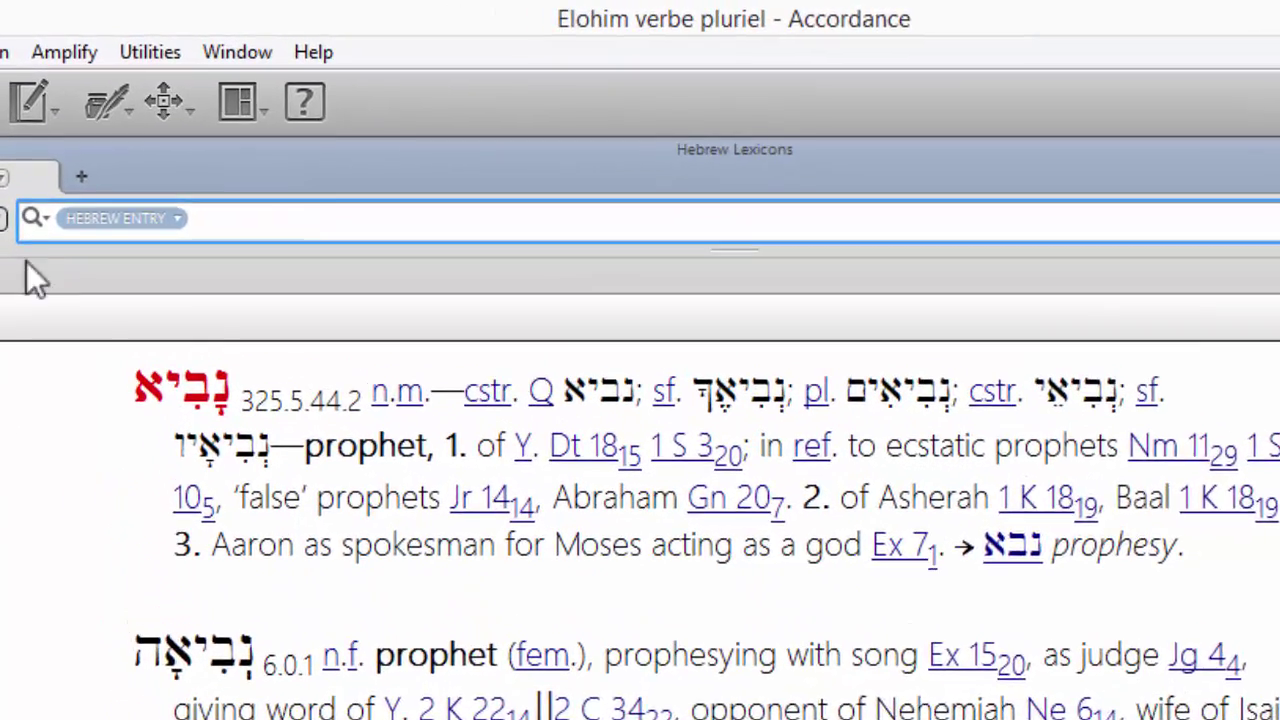
- Search the dictionary's English Gloss content for "prophet" in place of the Hebrew query and move on through the hits
click(86, 160)
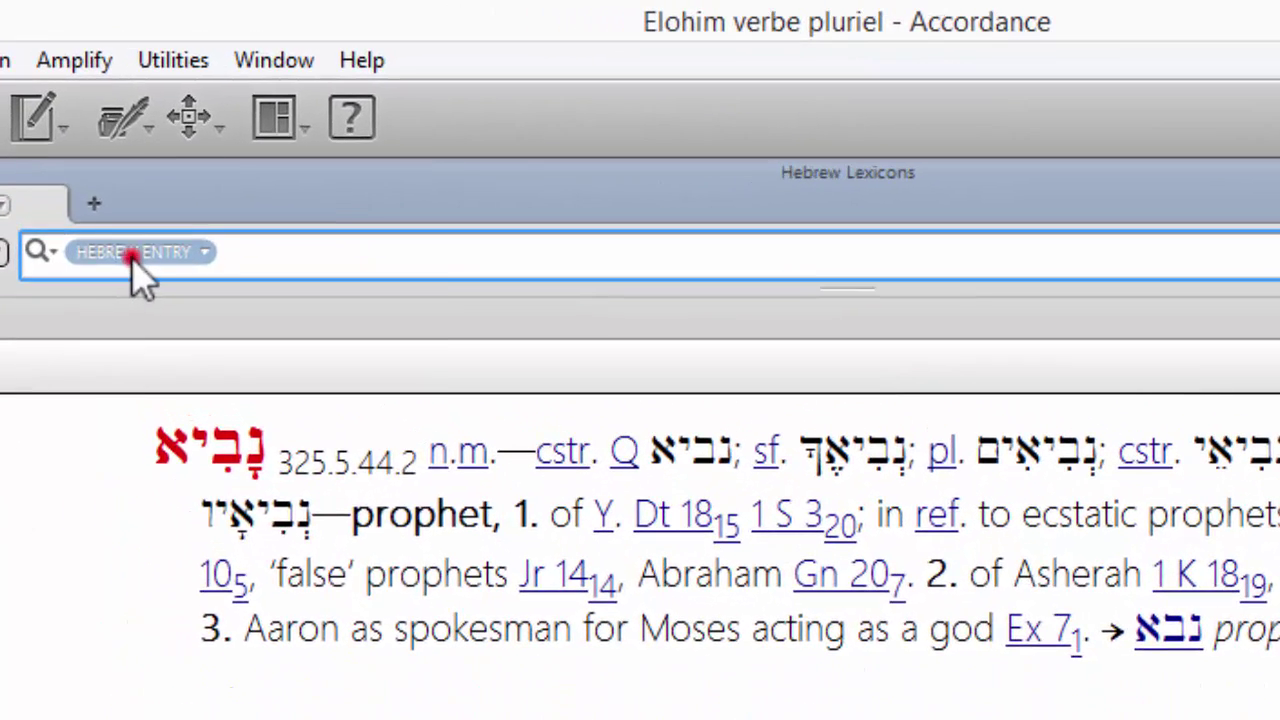
click(177, 370)
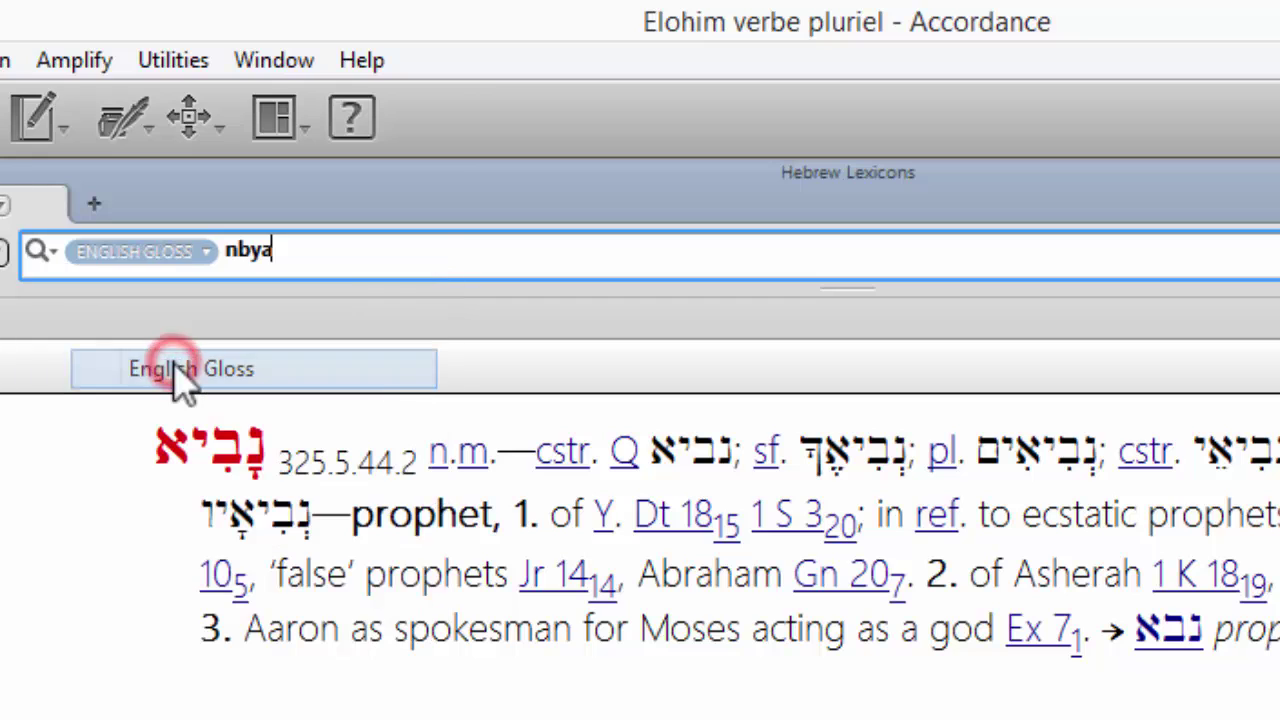
drag(342, 256, 229, 263)
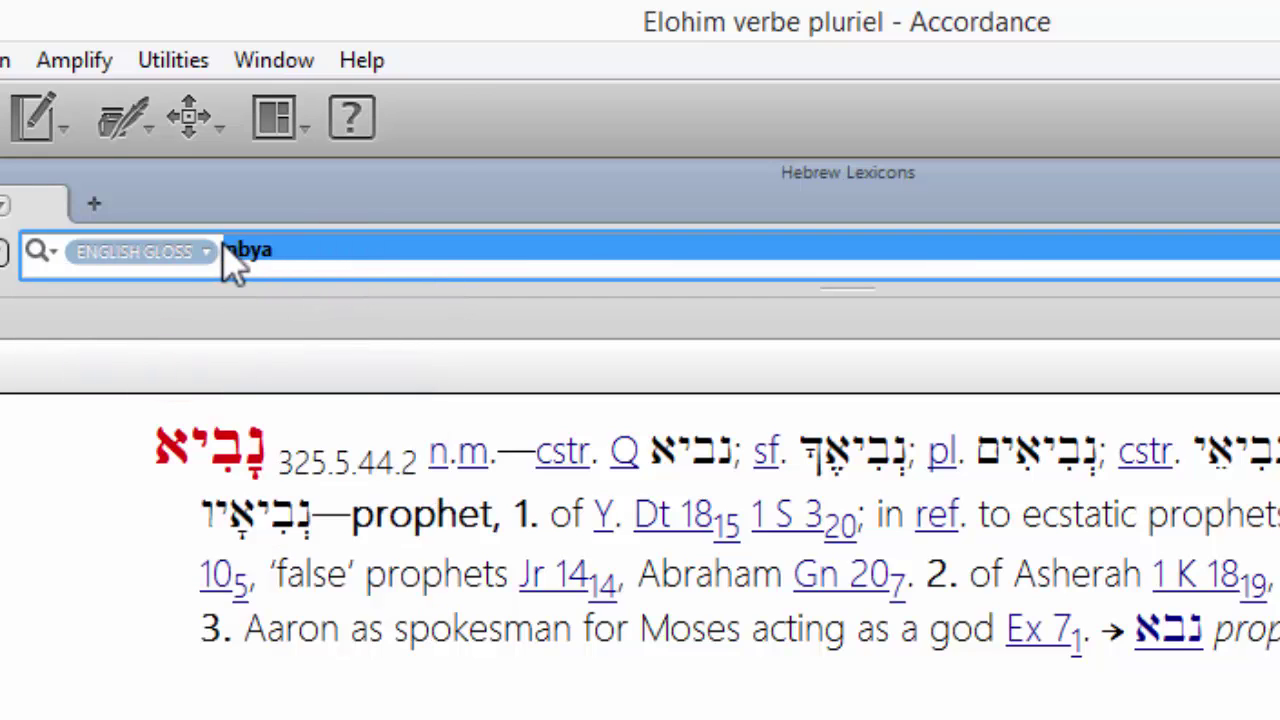
key(BackSpace)
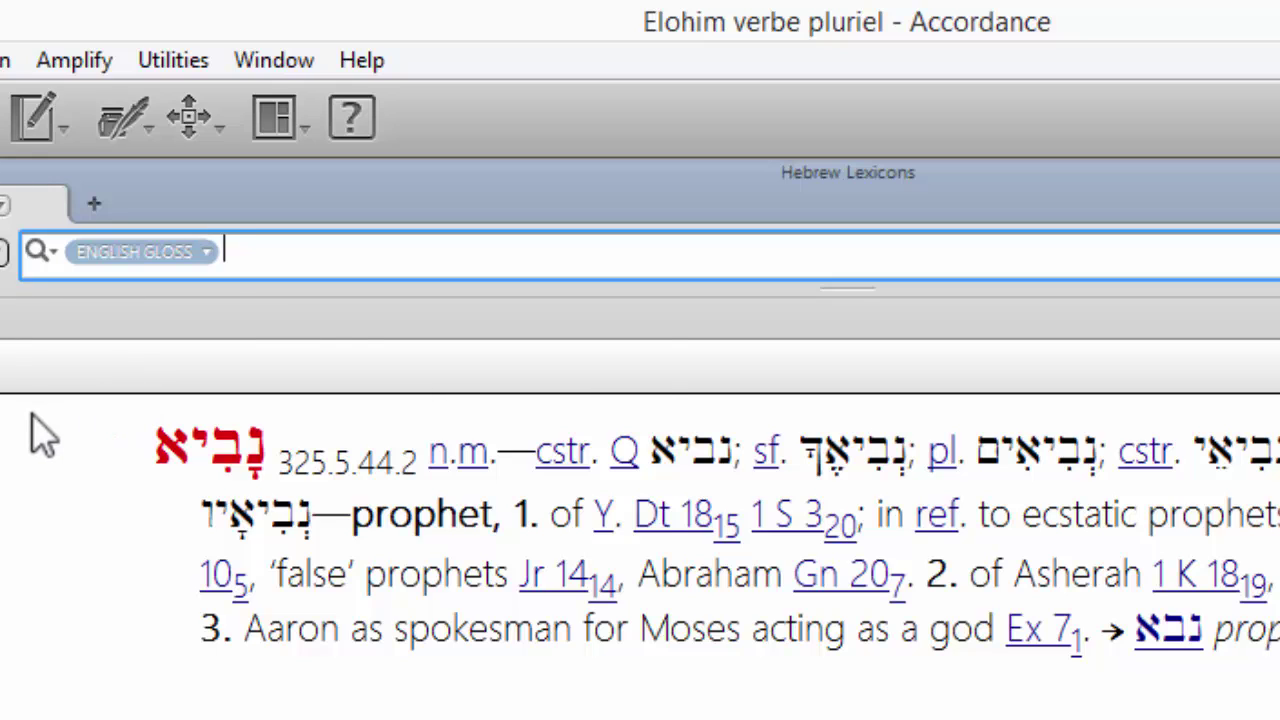
text(prophet)
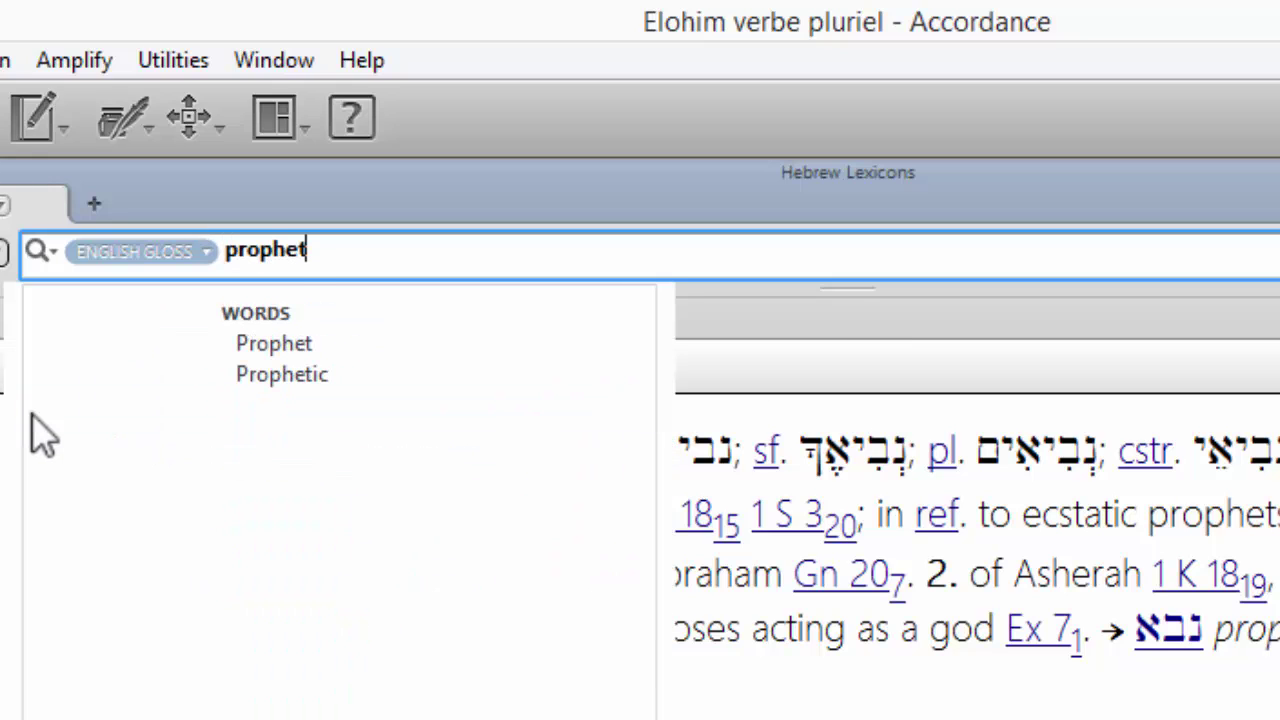
key(Return)
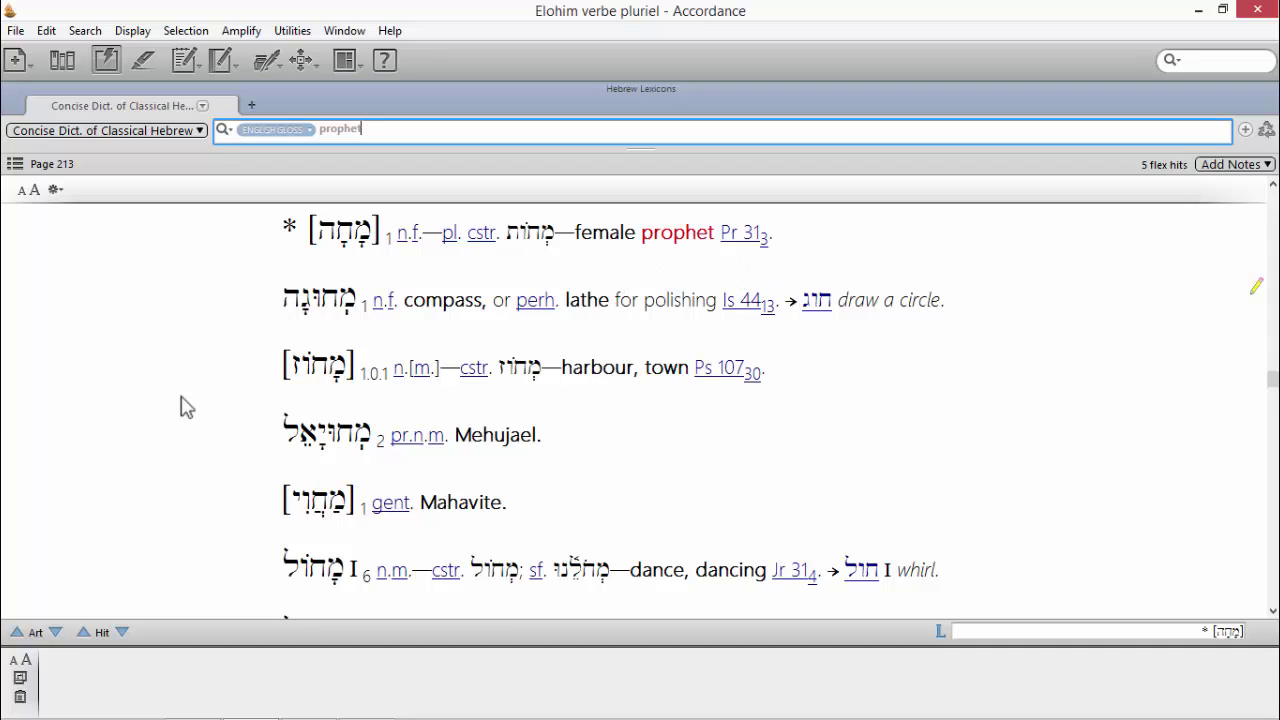
click(121, 634)
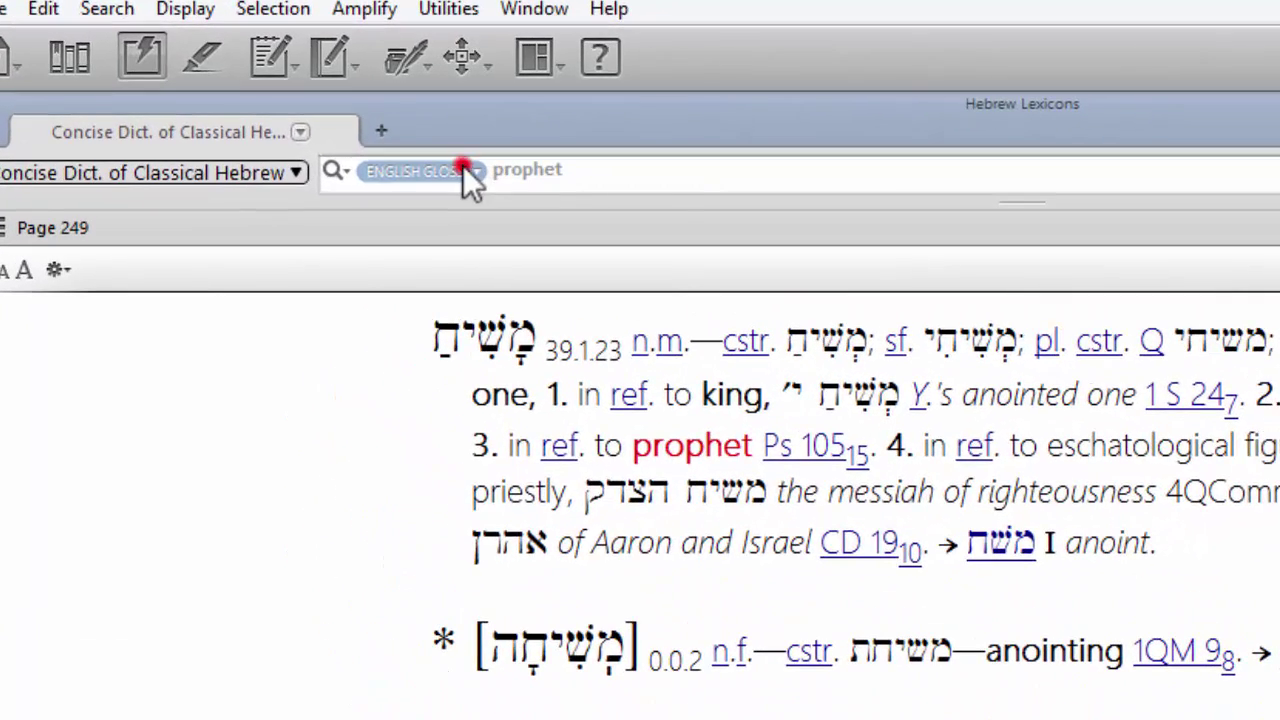
- Search for "prophet" across the dictionary's English Content instead of only the glosses
click(437, 163)
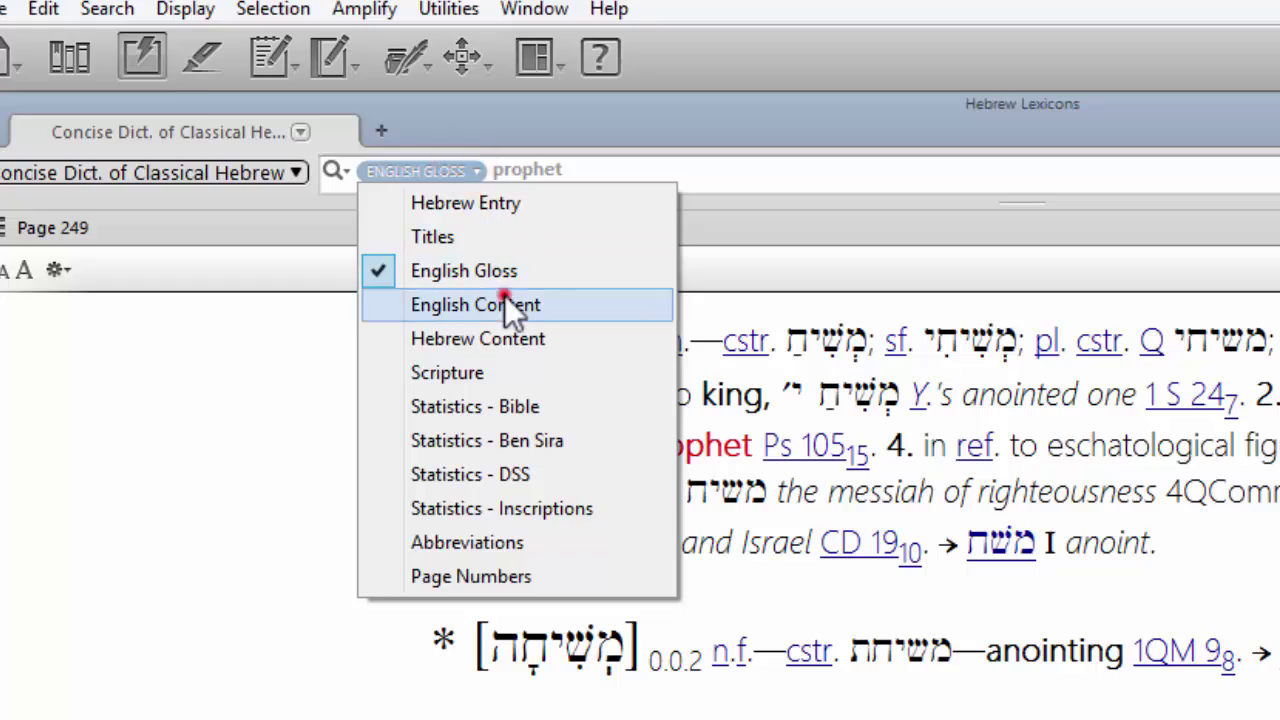
click(469, 282)
click(632, 172)
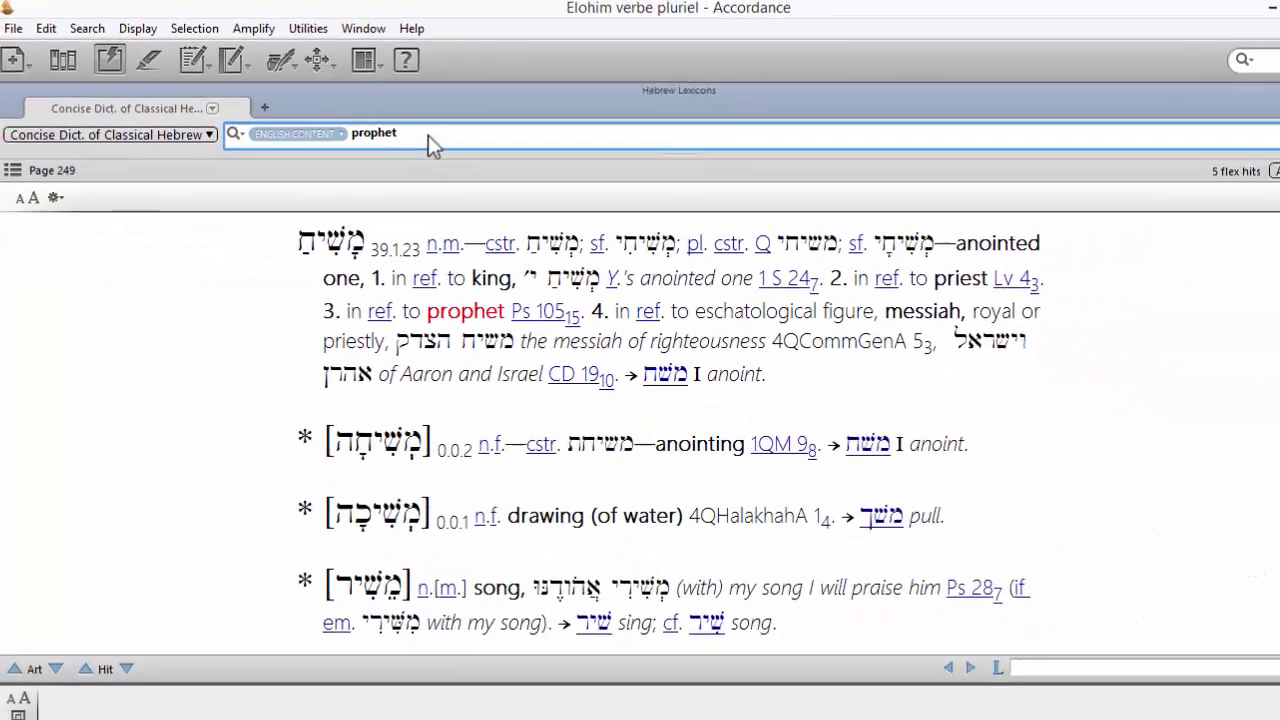
key(Return)
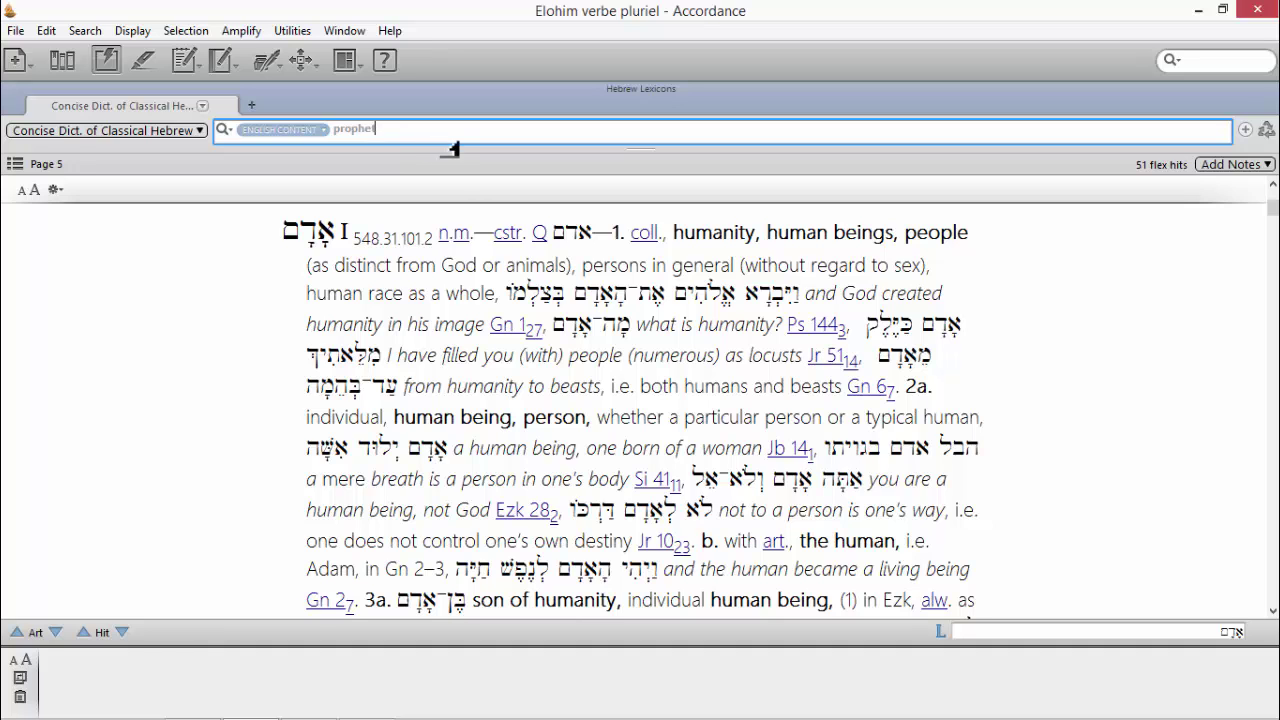
- Go through the "prophet" hits to the entry אִישׁ I and find the highlighted word beside "man of God"
click(121, 632)
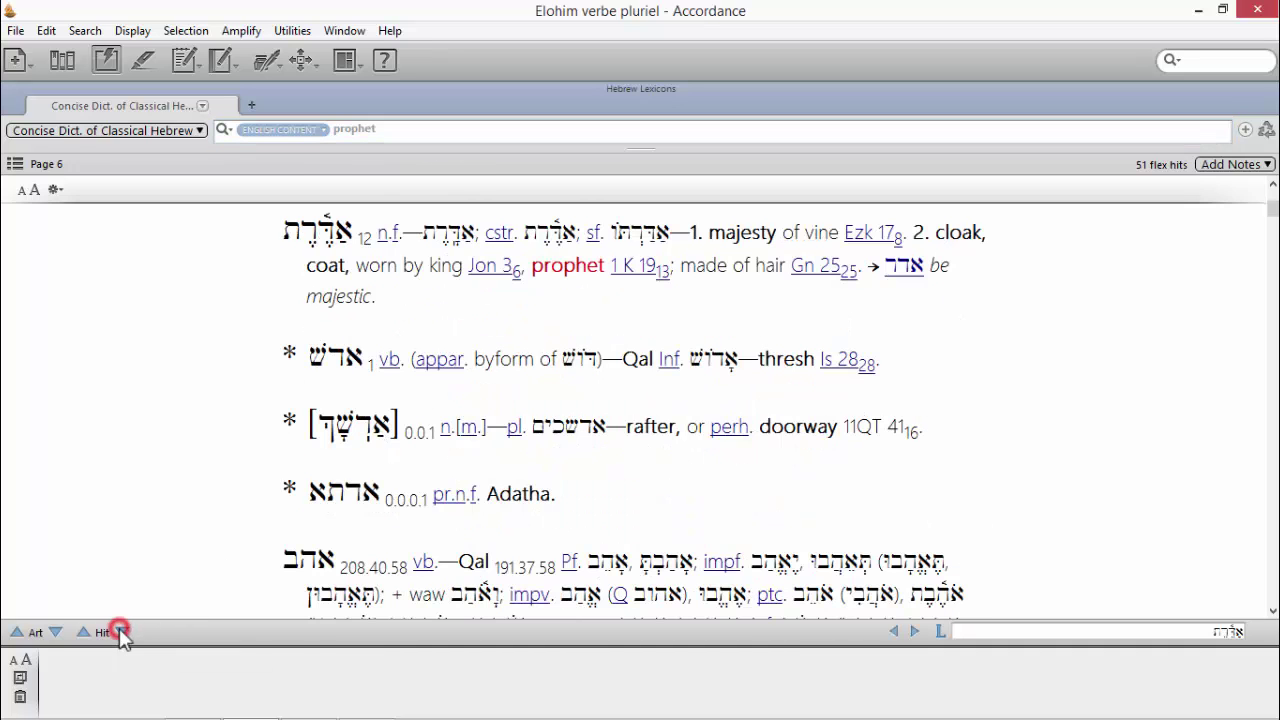
click(121, 632)
click(121, 632)
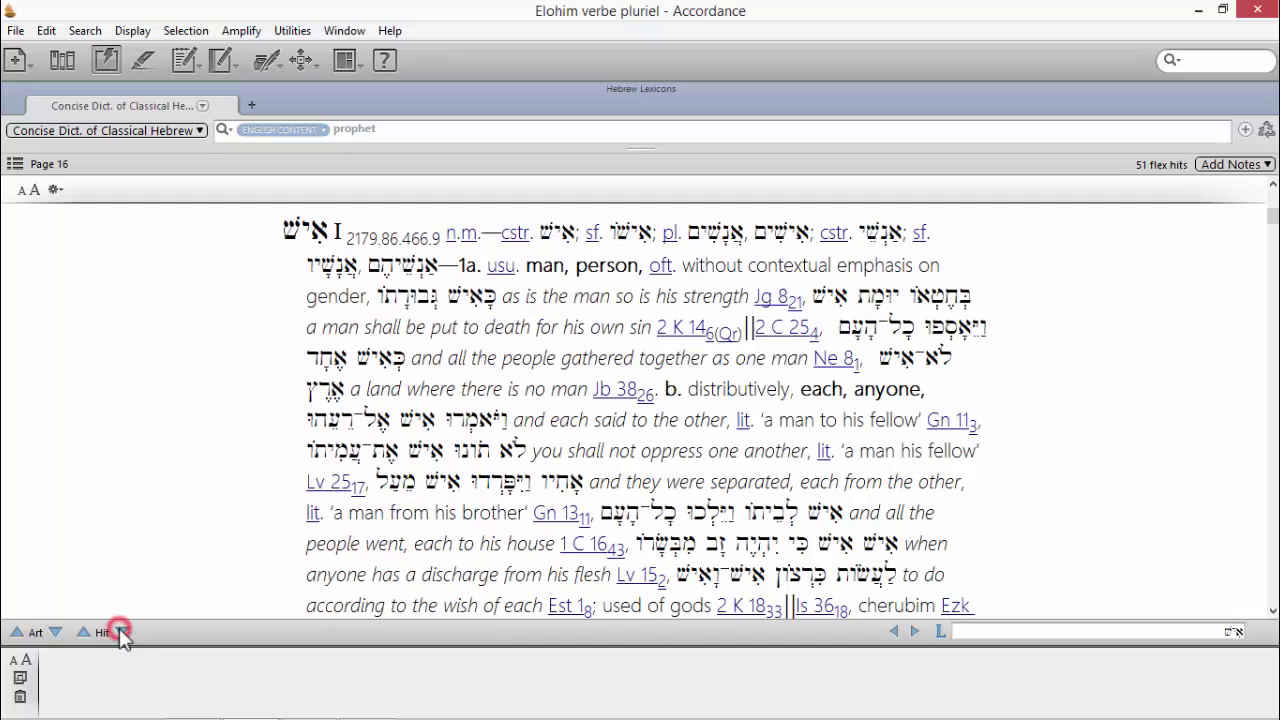
scroll(190, 530, down, 3)
scroll(192, 530, down, 3)
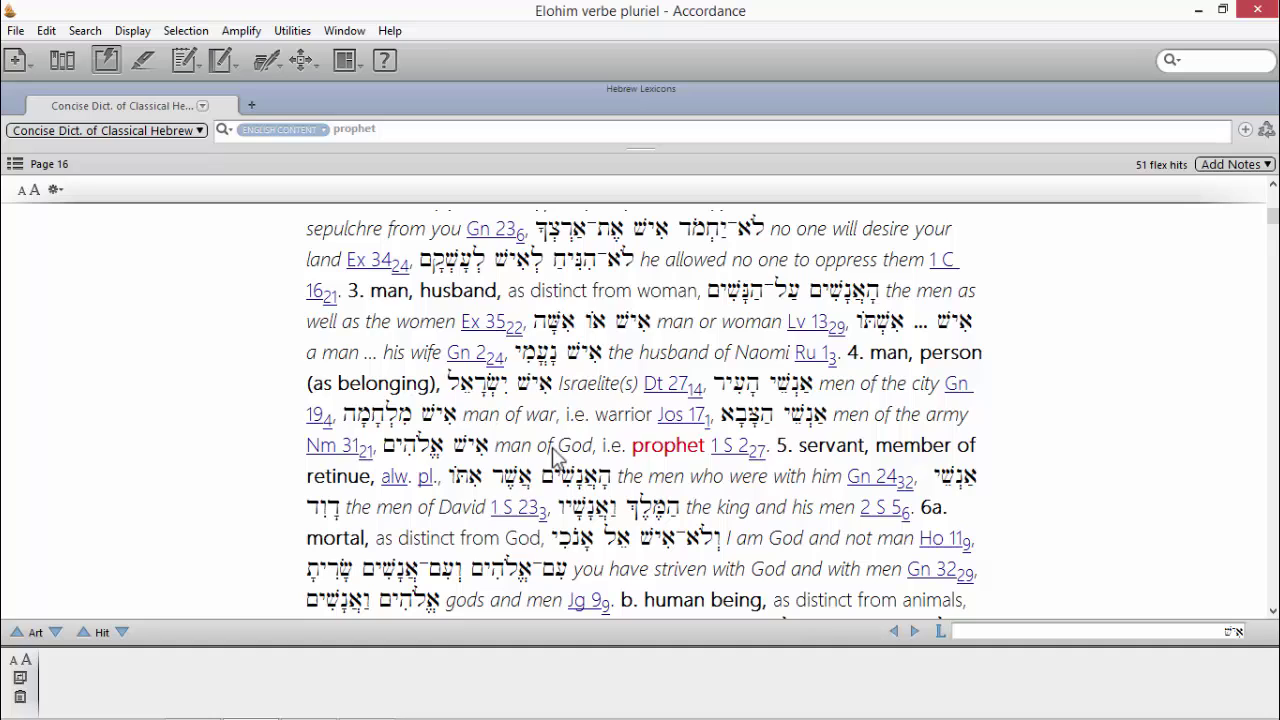
mouse_move(738, 452)
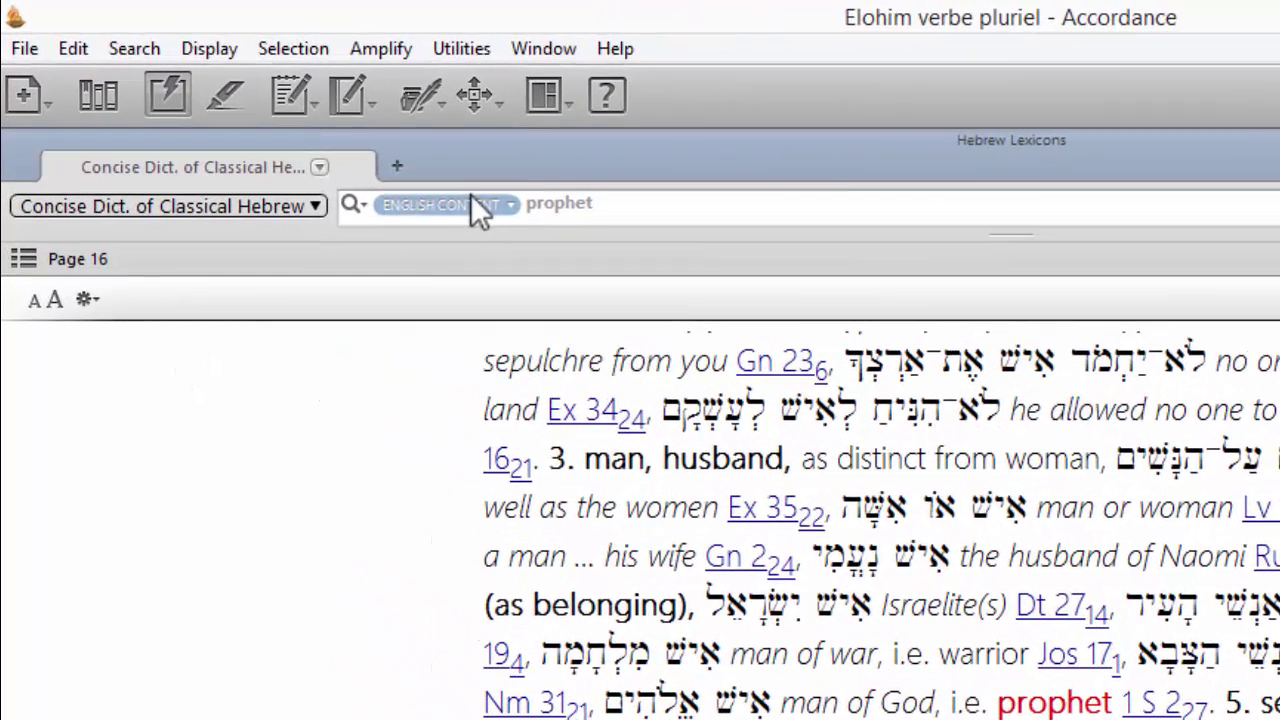
- Search the dictionary's Scripture references for "gen 1:1" in place of the previous query
click(467, 200)
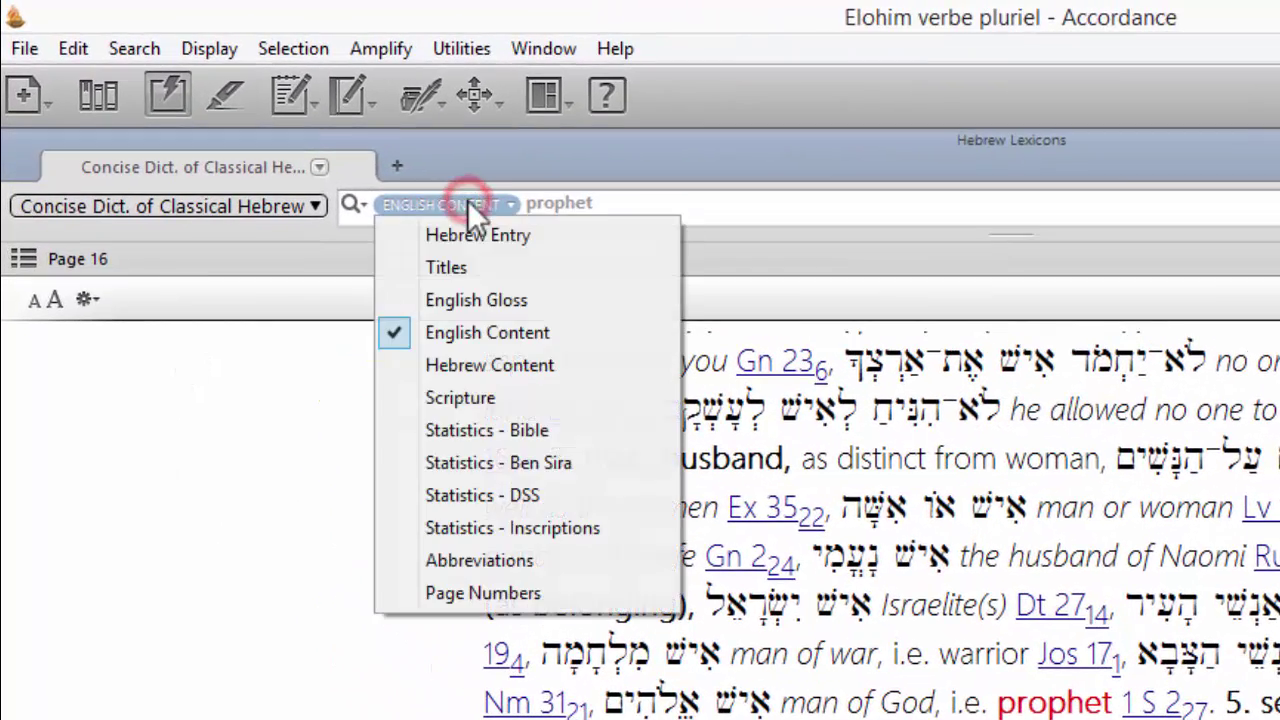
click(454, 397)
drag(573, 203, 463, 206)
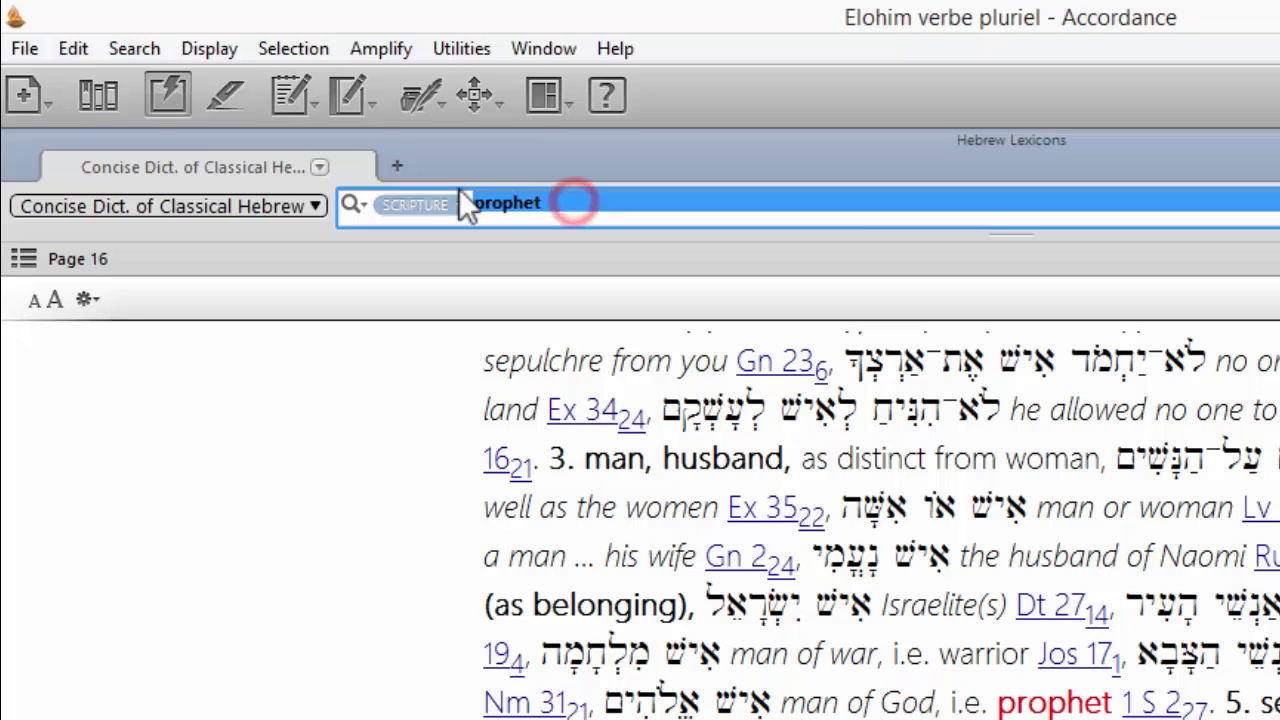
text(gen)
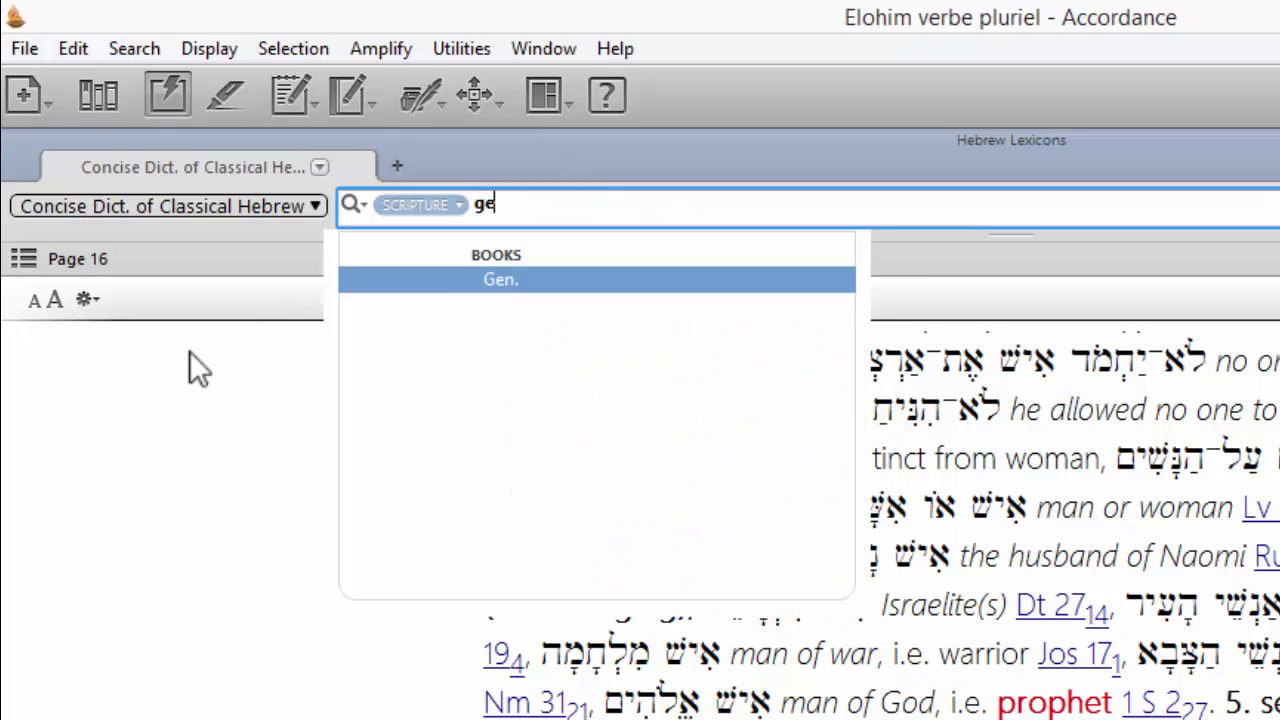
text( 1:1)
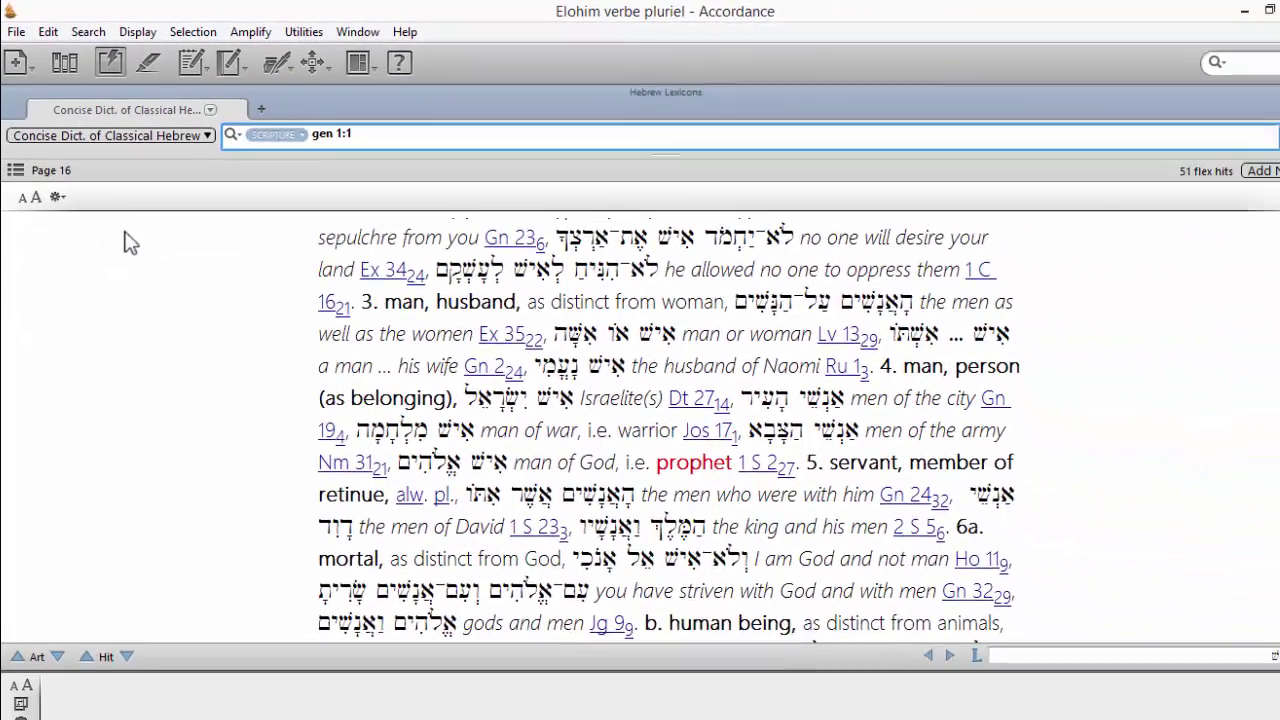
key(Return)
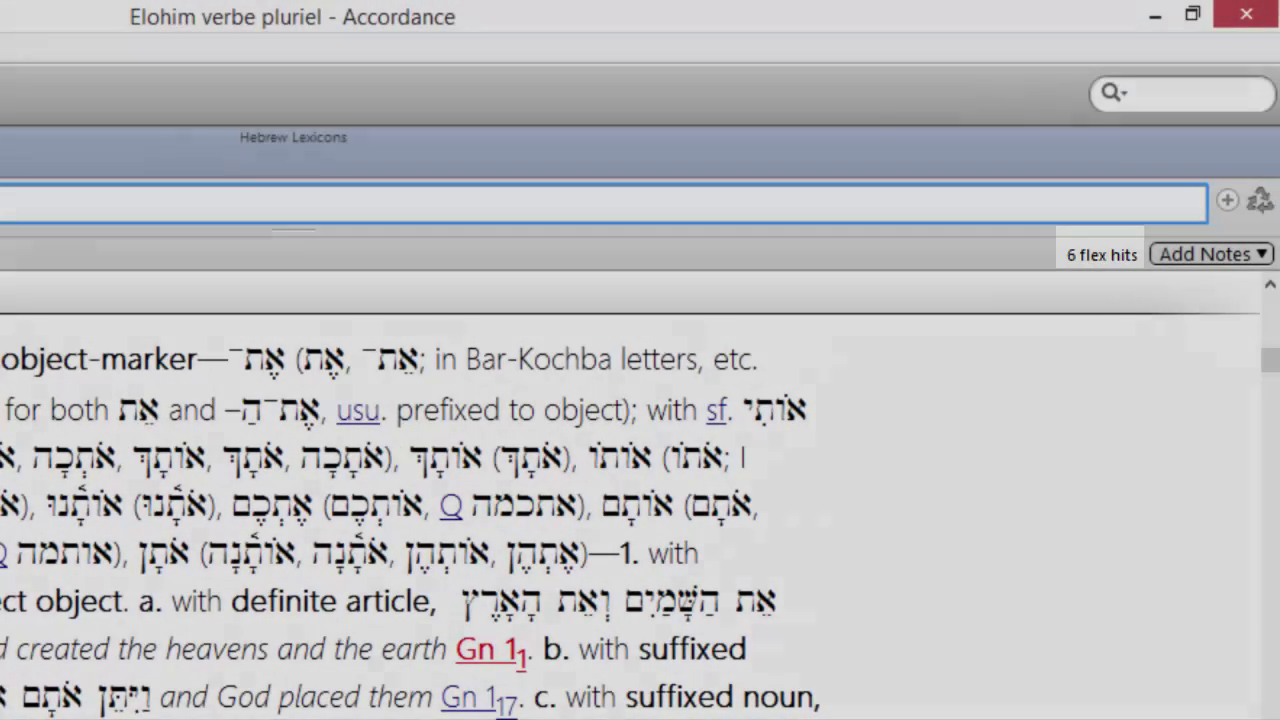
- Move through the Genesis 1:1 hits to the entry ברא I and examine it
click(122, 632)
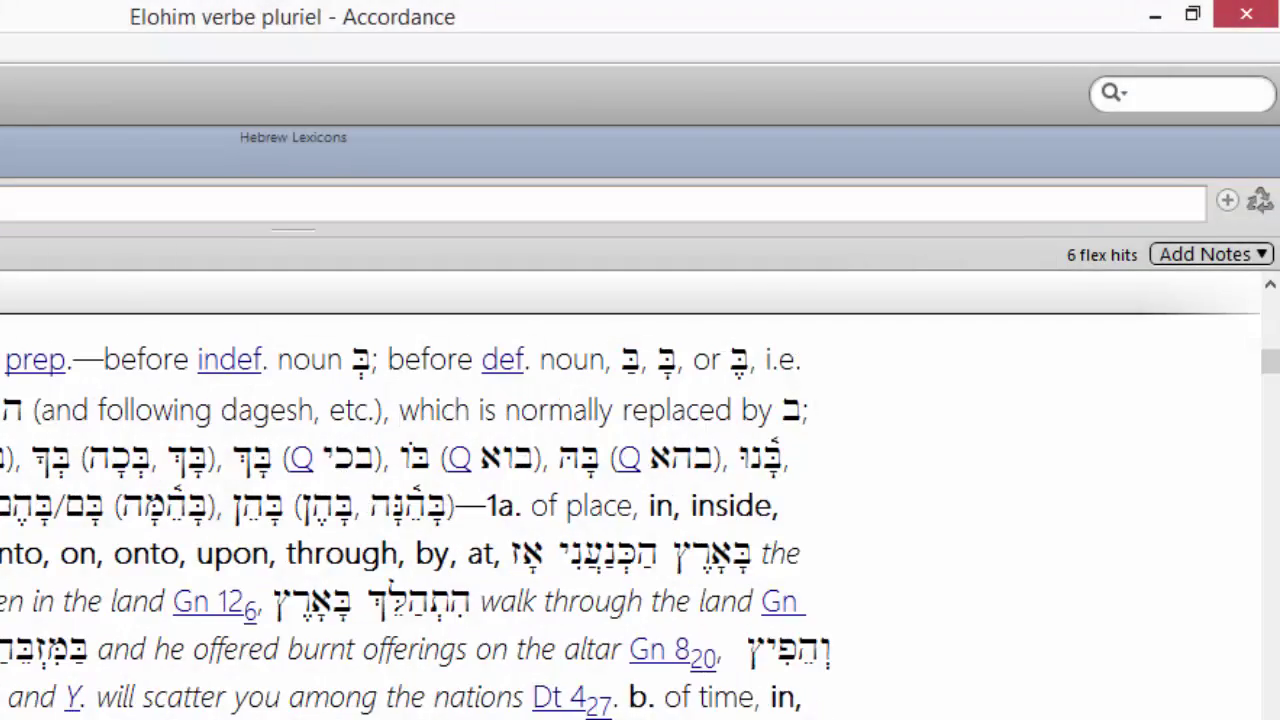
click(122, 632)
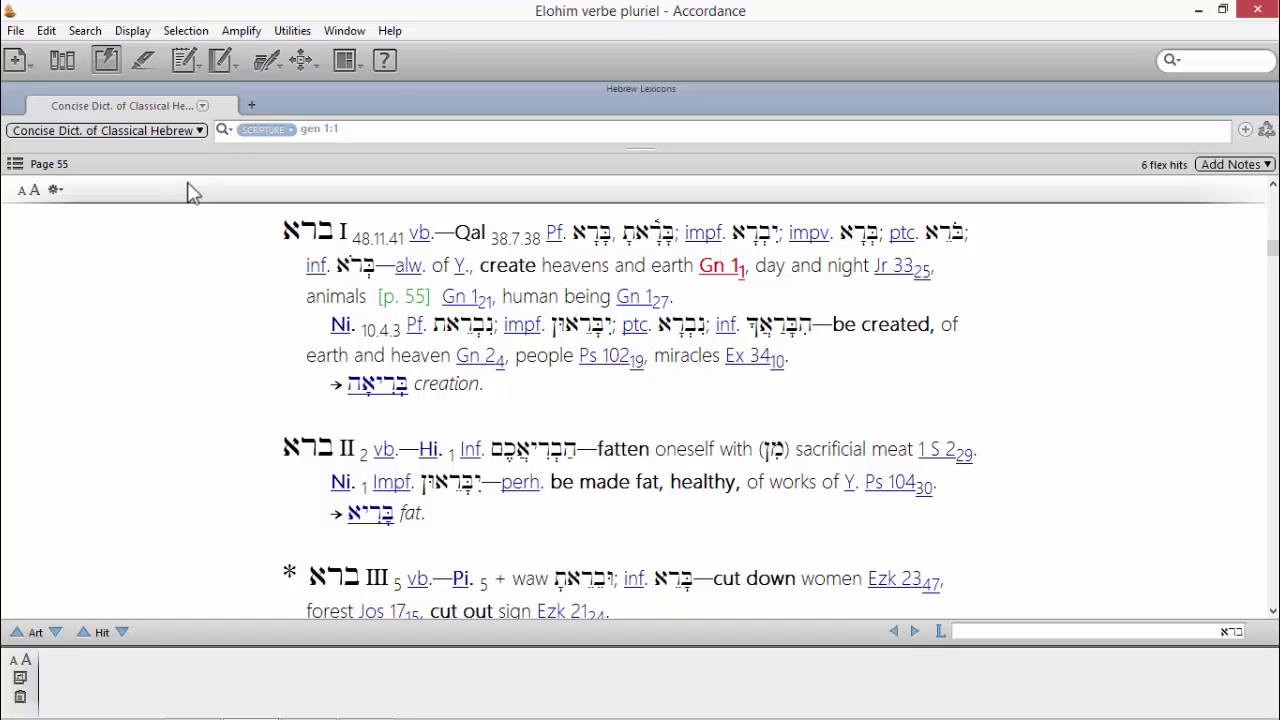
click(300, 129)
mouse_move(306, 268)
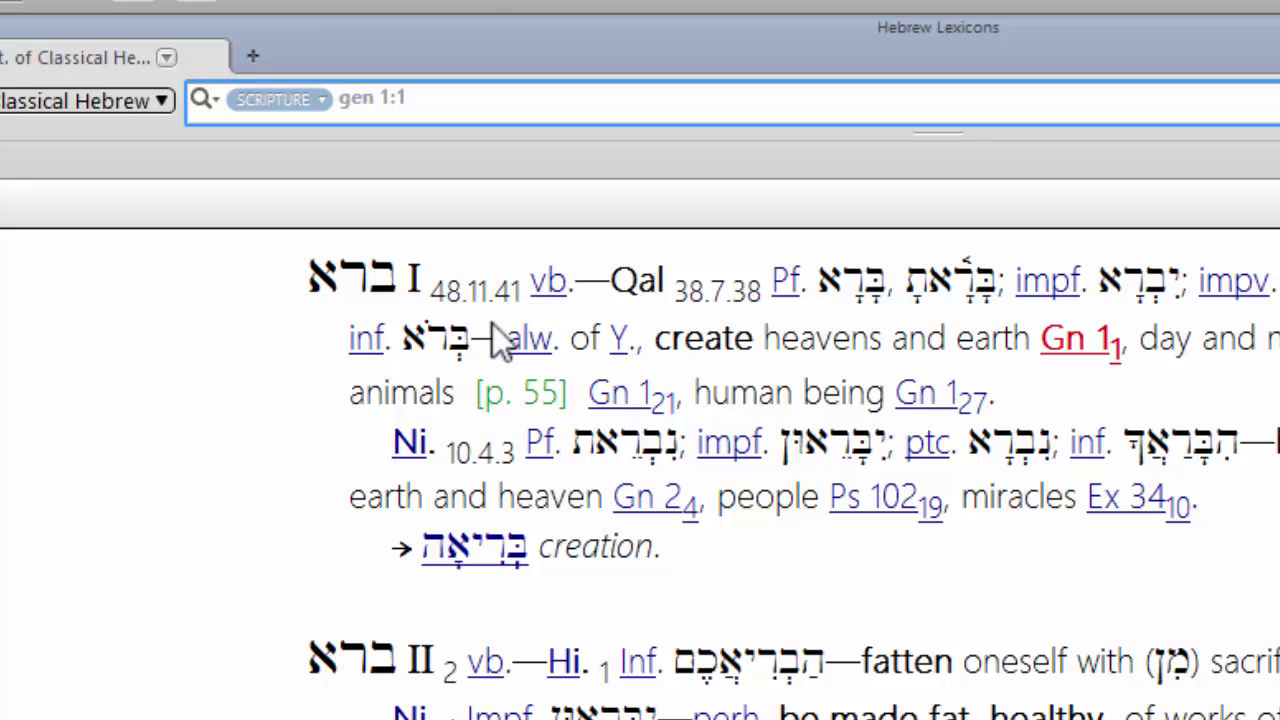
- Search the dictionary's Statistics - Bible field for "1" and move forward two hits
click(283, 98)
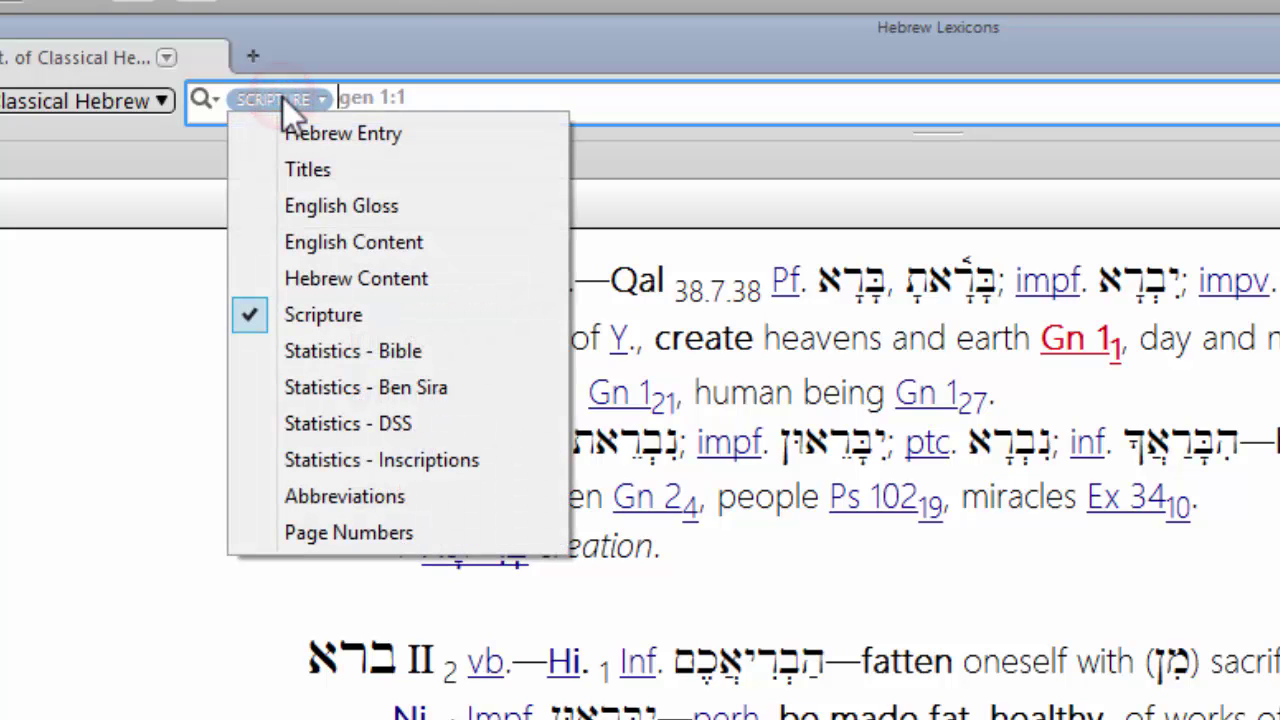
click(312, 354)
drag(461, 103, 393, 99)
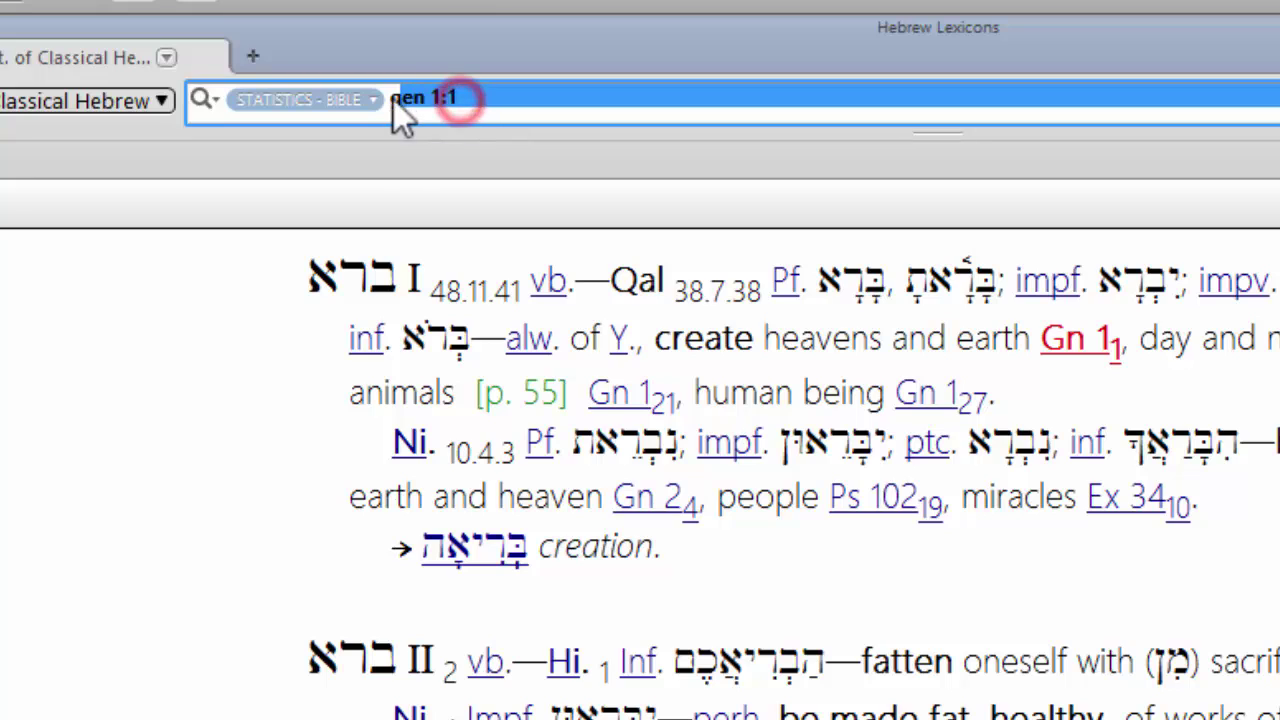
key(BackSpace)
text(1)
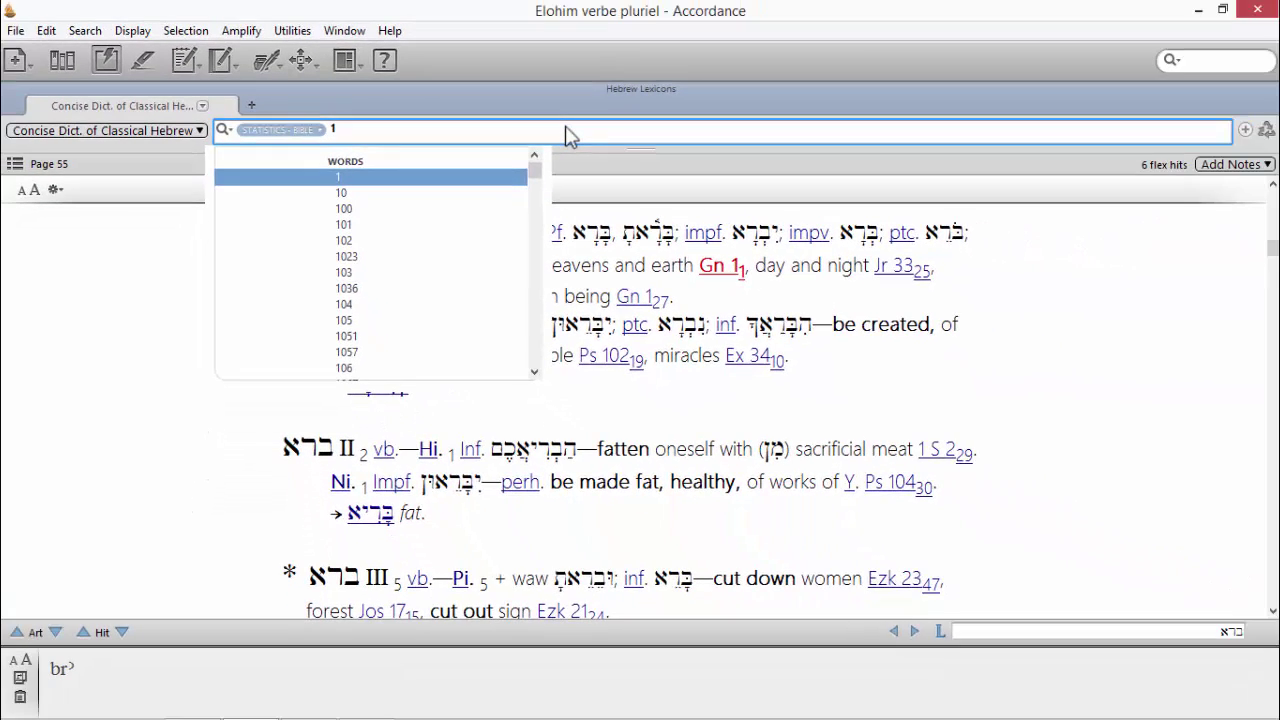
key(Return)
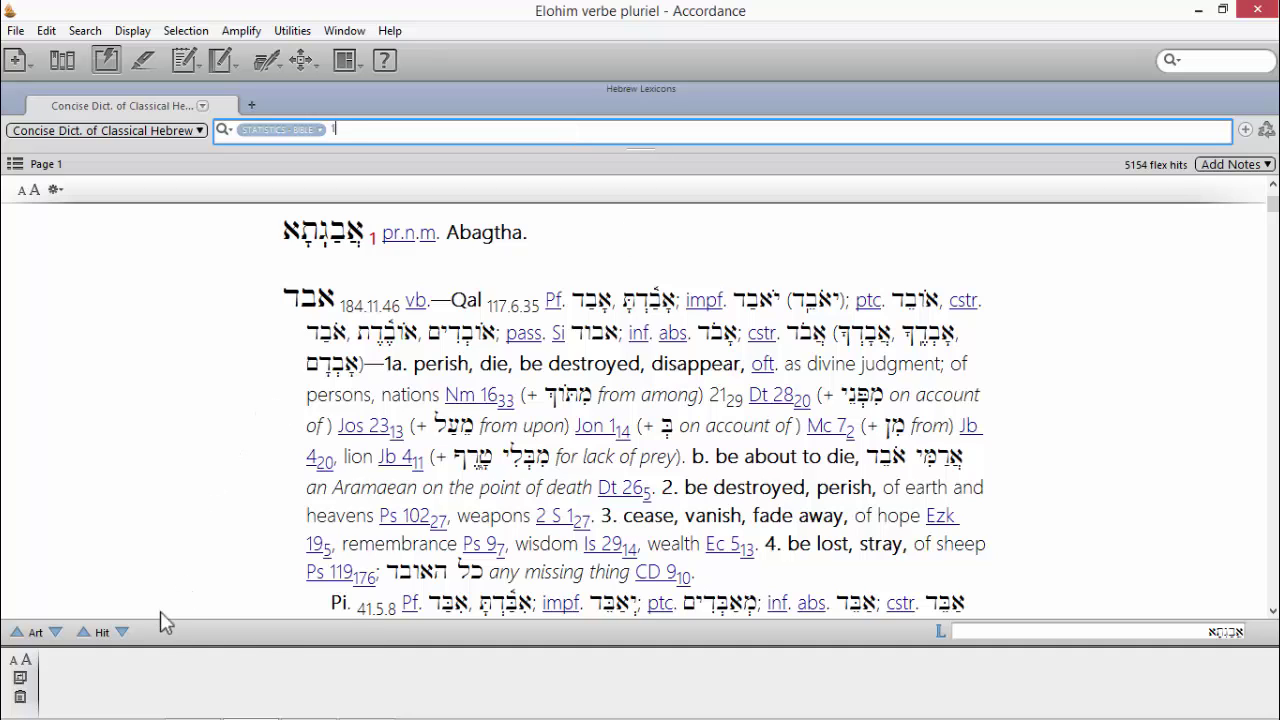
click(123, 633)
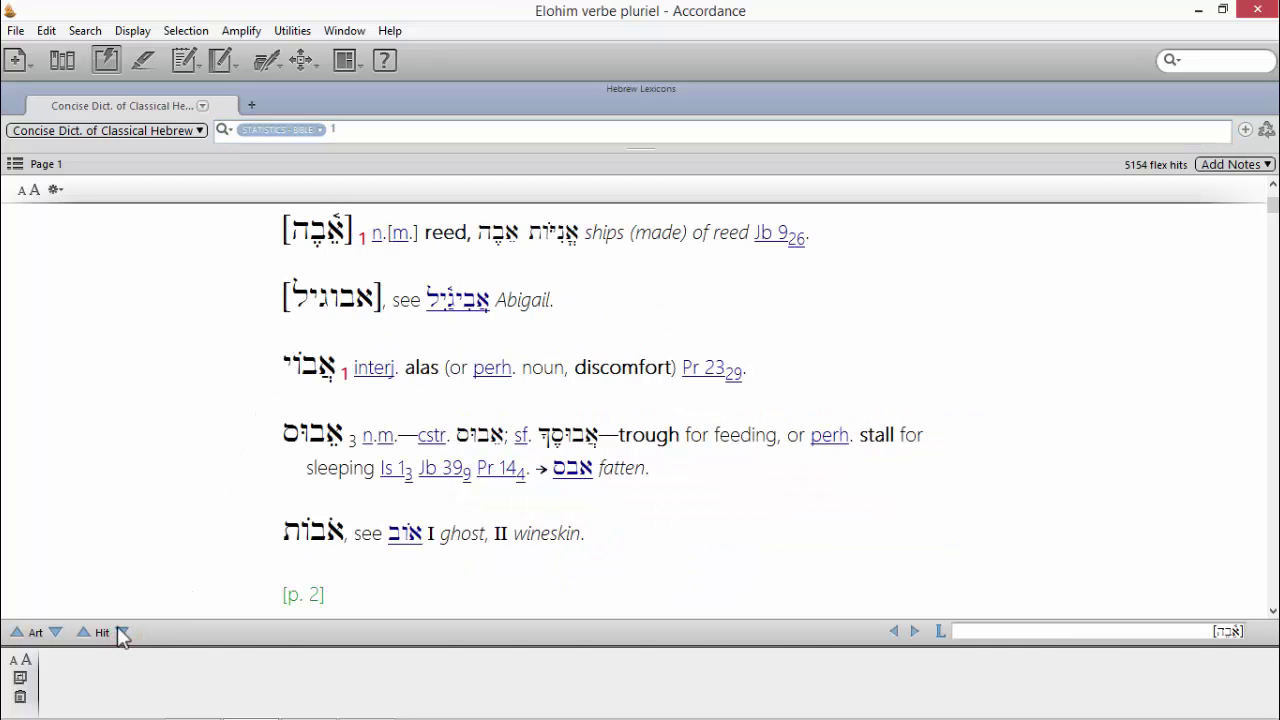
click(121, 632)
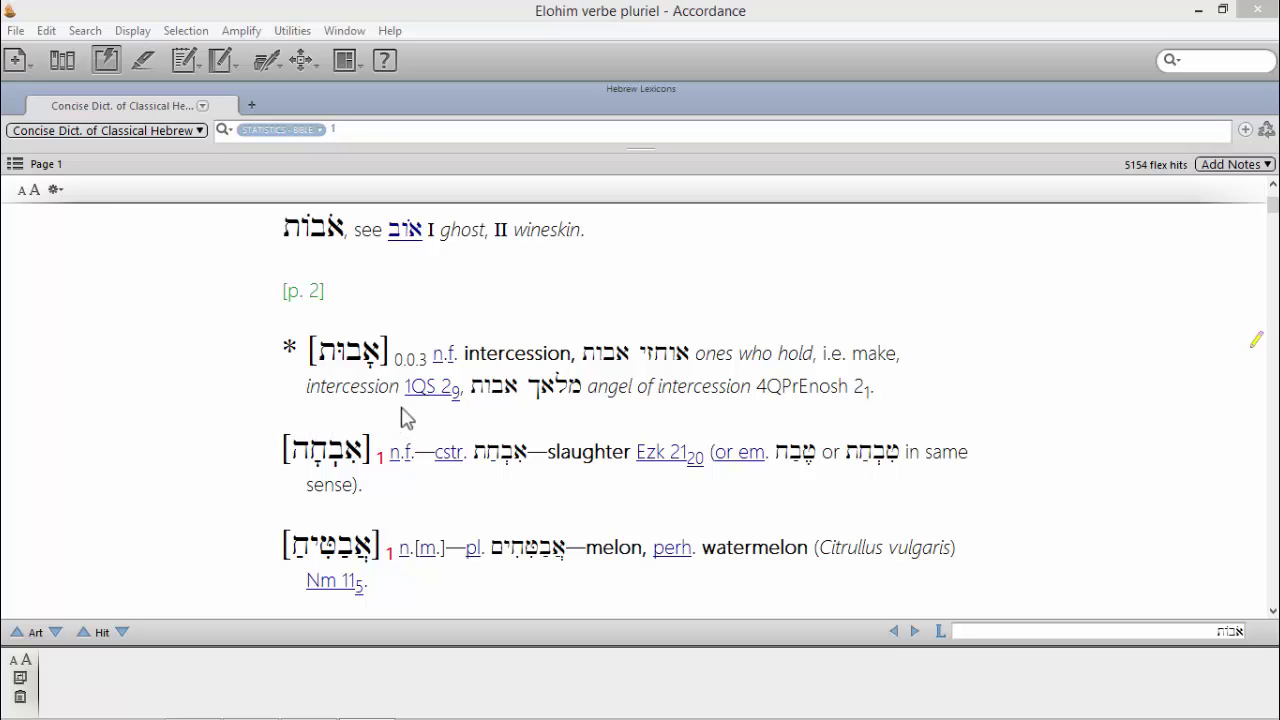
- Open the 1QS 2:9 reference from the "intercession" entry in the Qumran Non-biblical Manuscripts and view its preceding verse
mouse_move(430, 386)
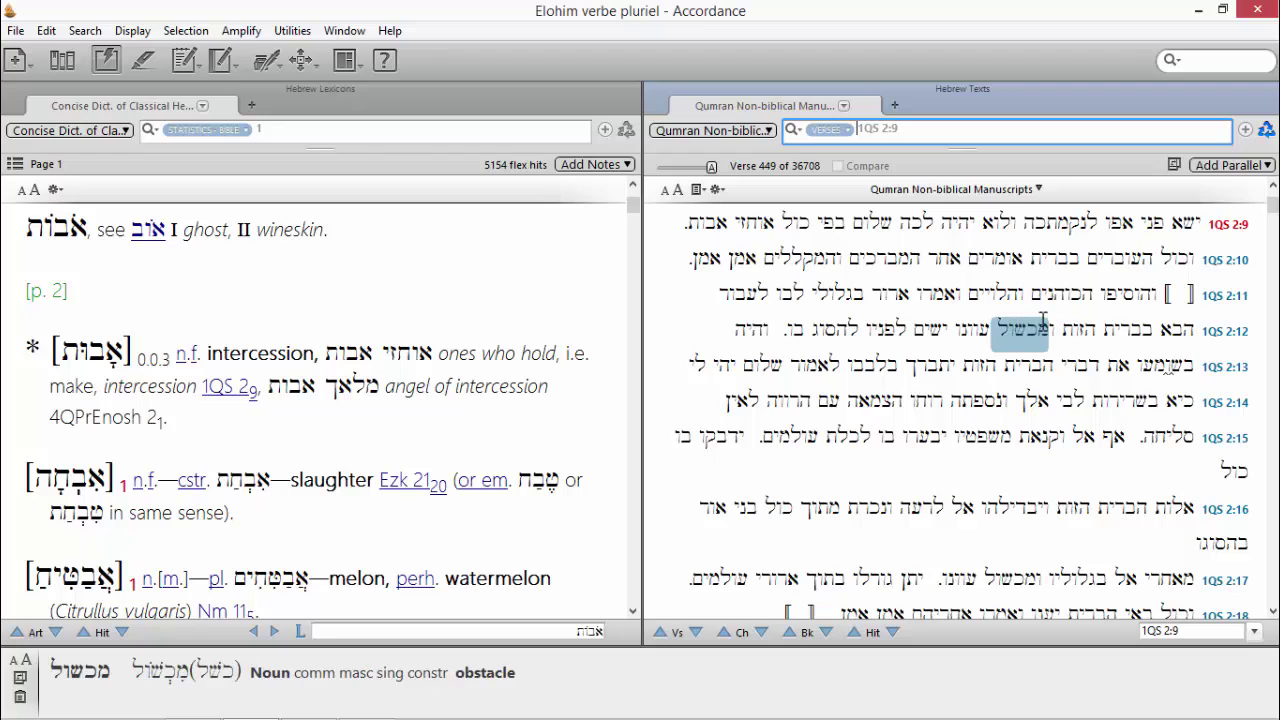
scroll(1043, 320, up, 1)
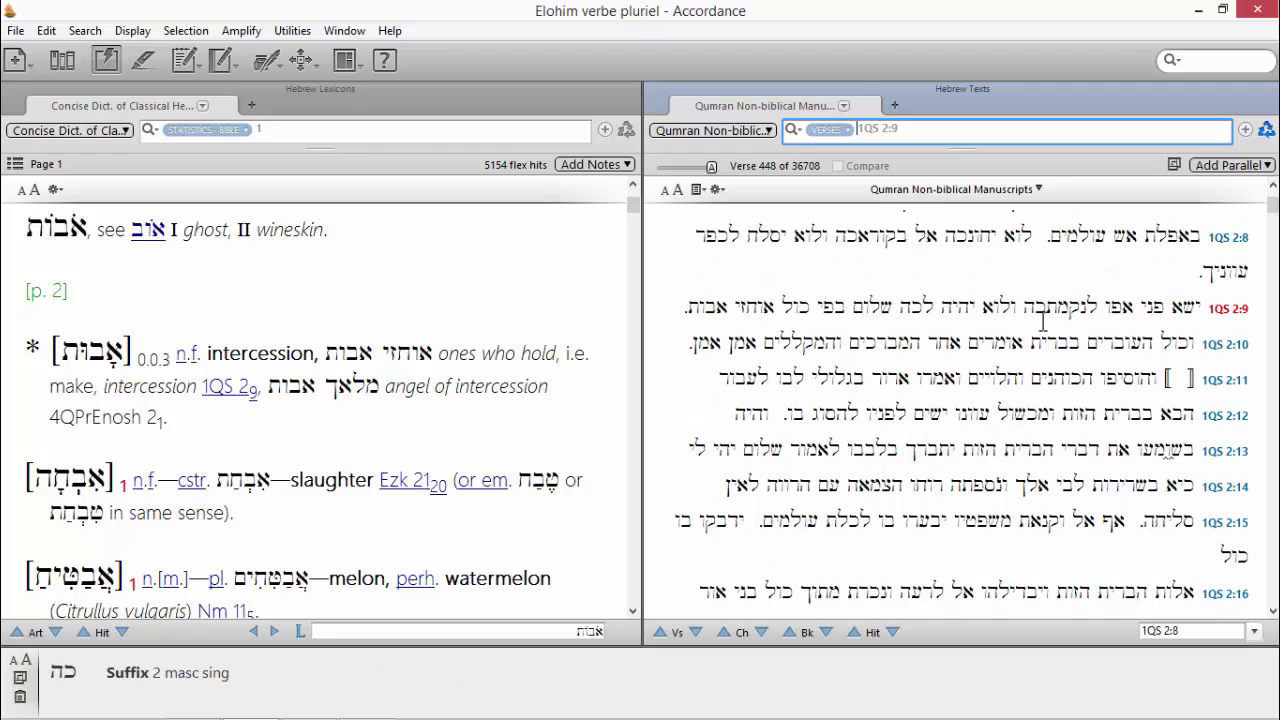
- Add the Qumran Non-biblical English translation and the Dead Sea Scrolls Index in parallel with the Hebrew text at 1QS 2:9
click(1230, 165)
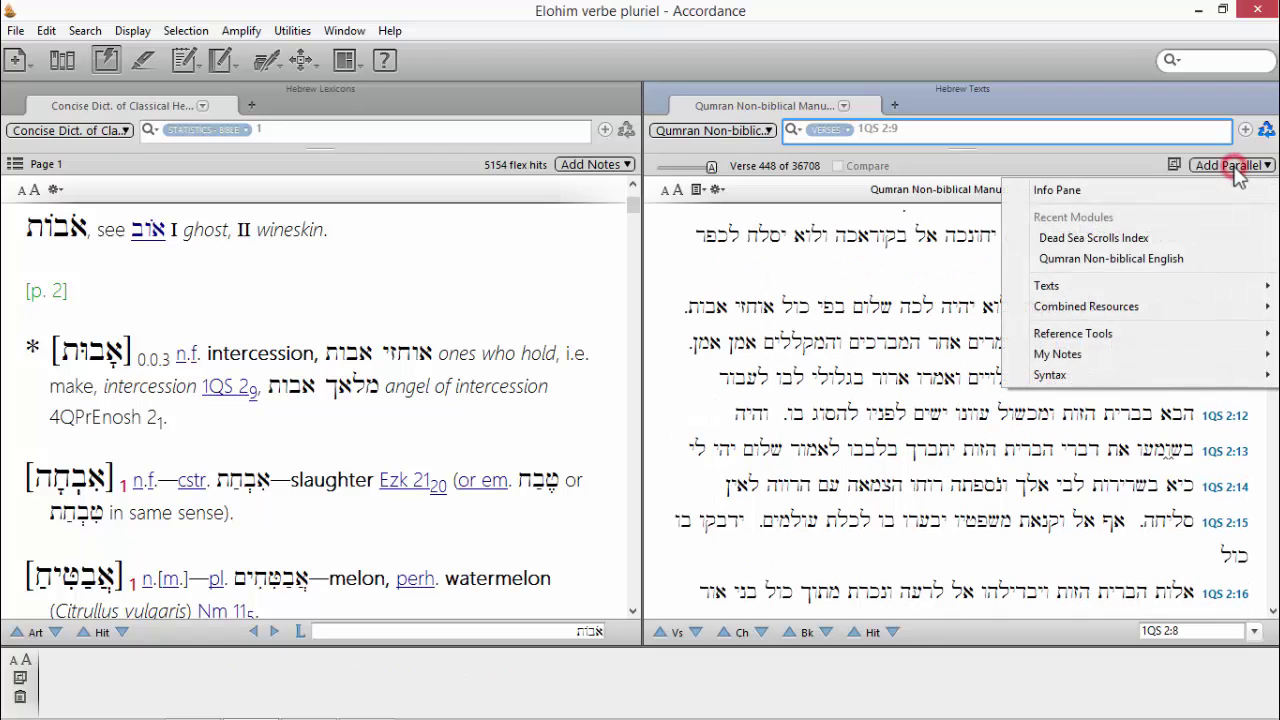
click(1100, 262)
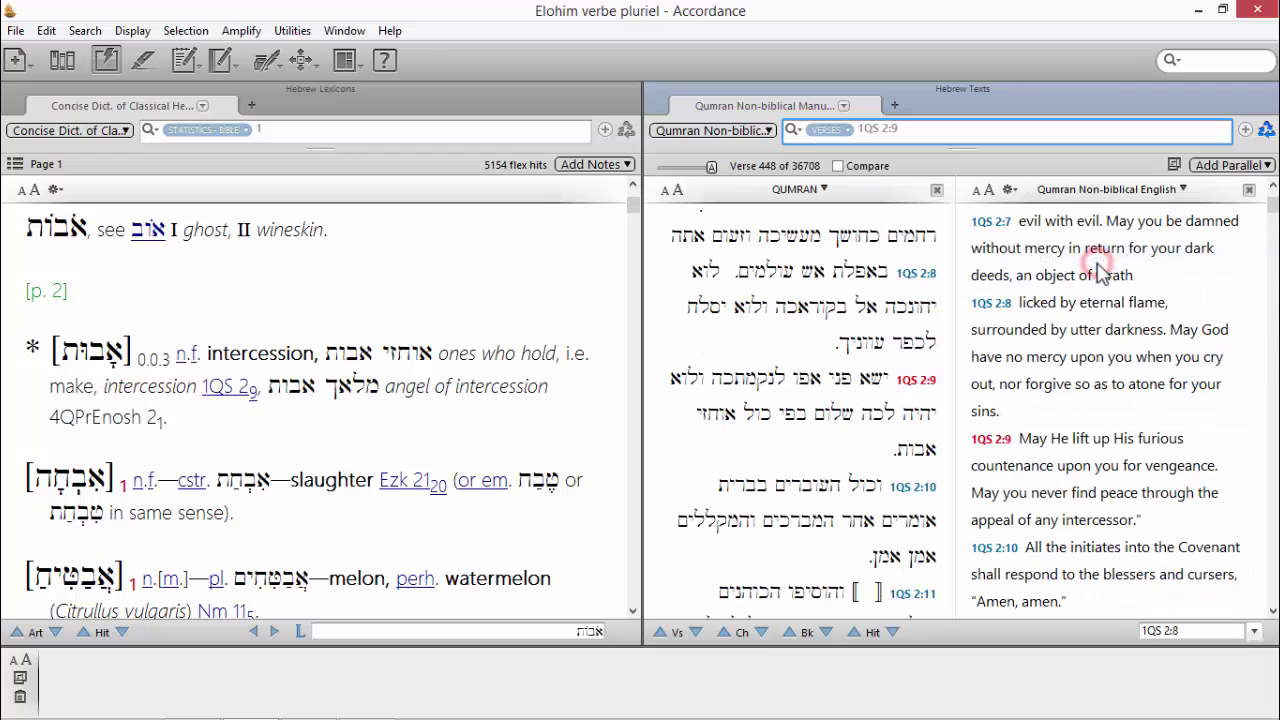
click(1226, 168)
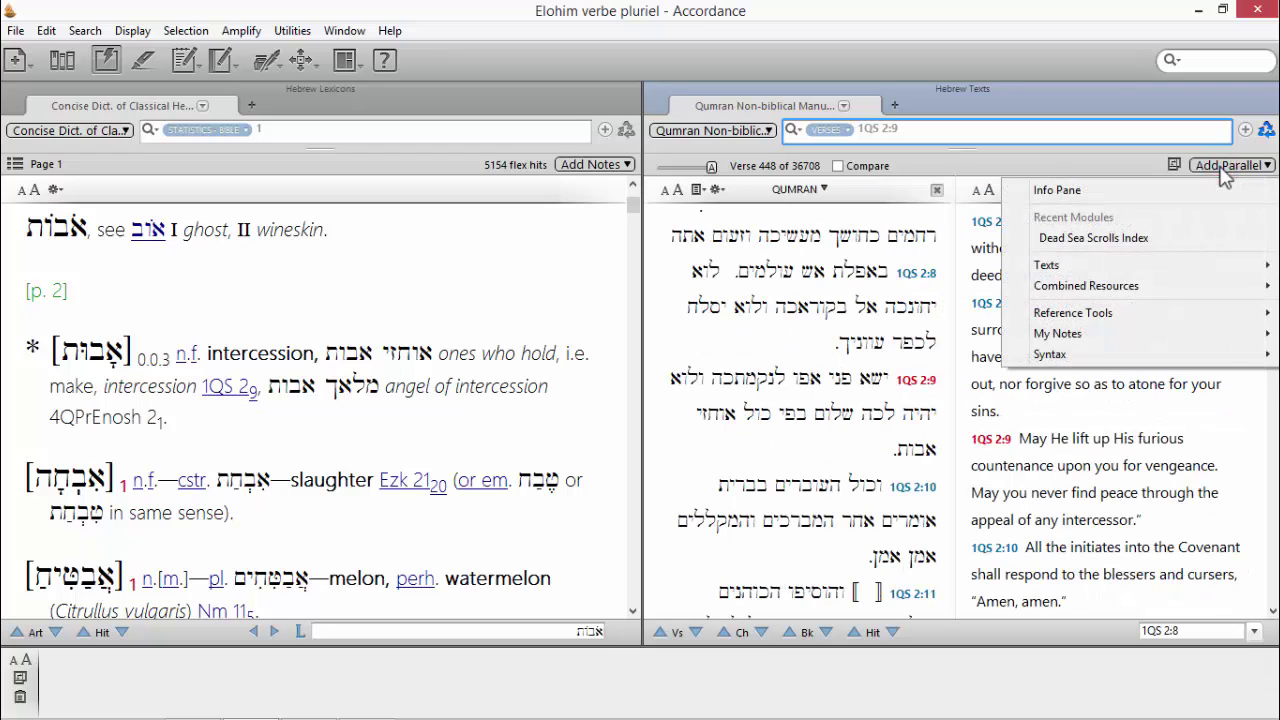
click(1160, 239)
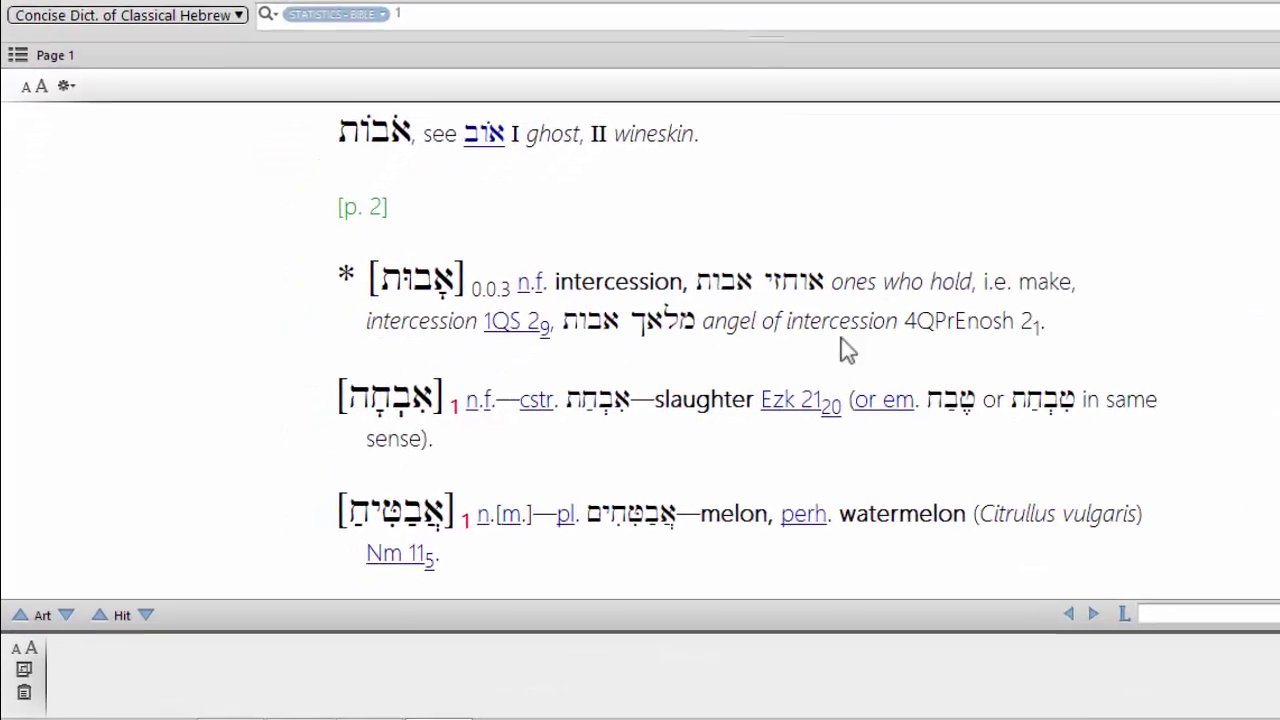
- Open the Ezekiel 21:20 reference from the "slaughter" entry and add the tagged Hebrew Bible and LXX Rahlfs Tagged as parallels
mouse_move(652, 451)
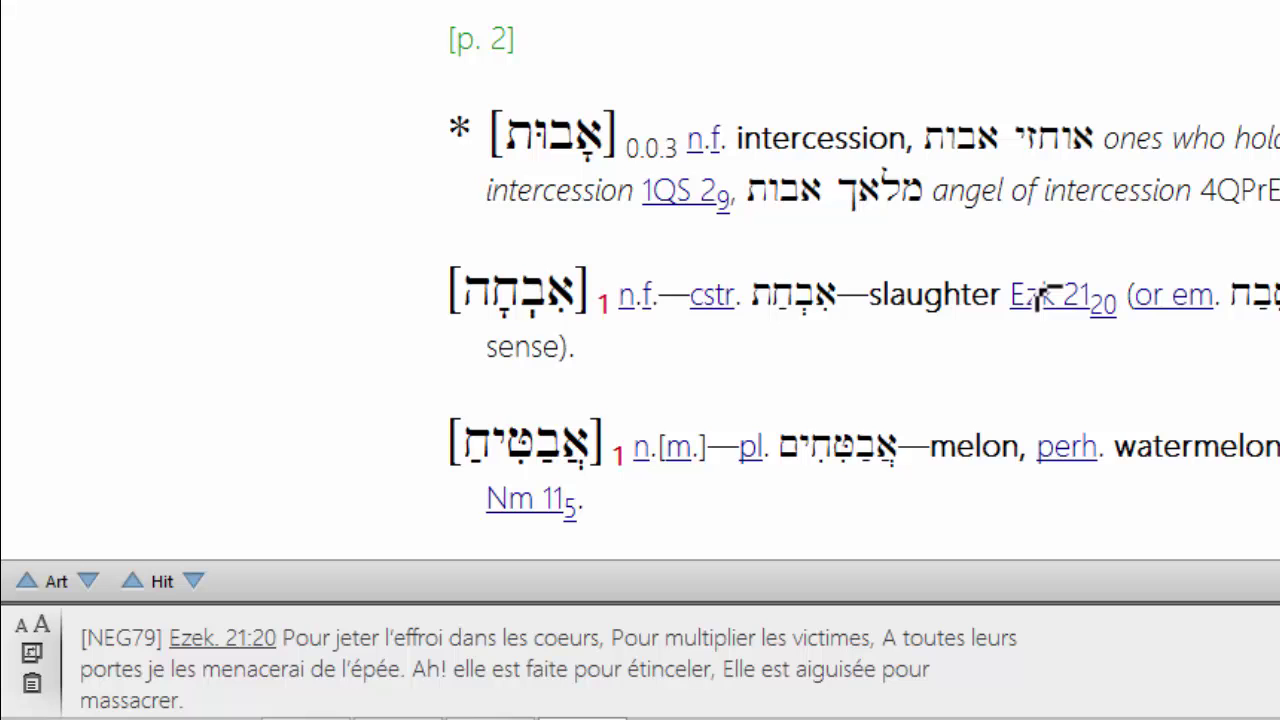
click(1040, 296)
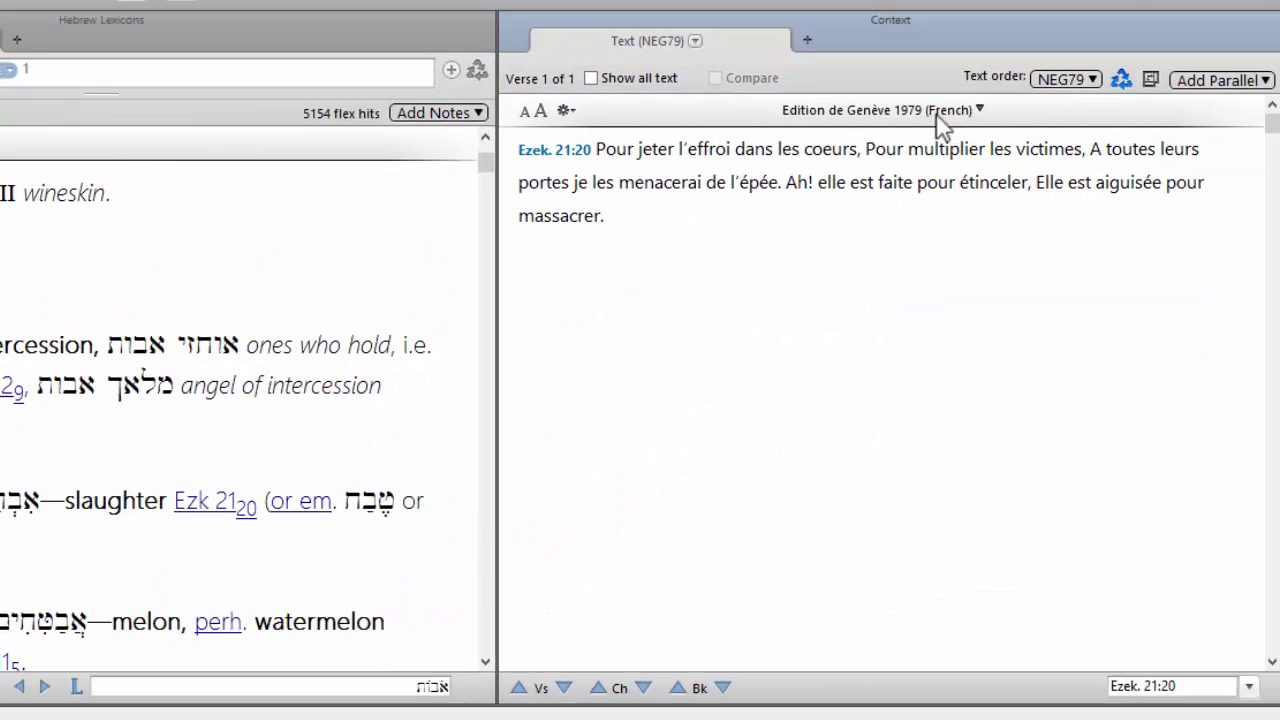
click(1206, 88)
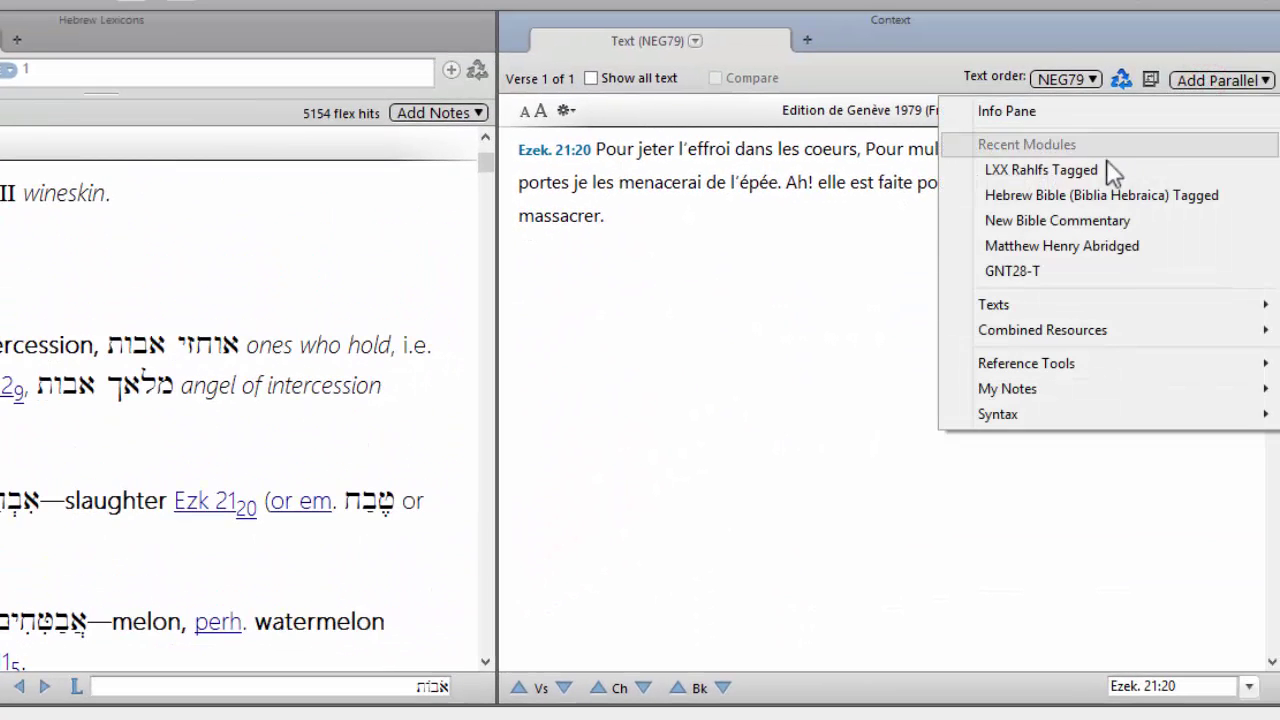
click(1090, 195)
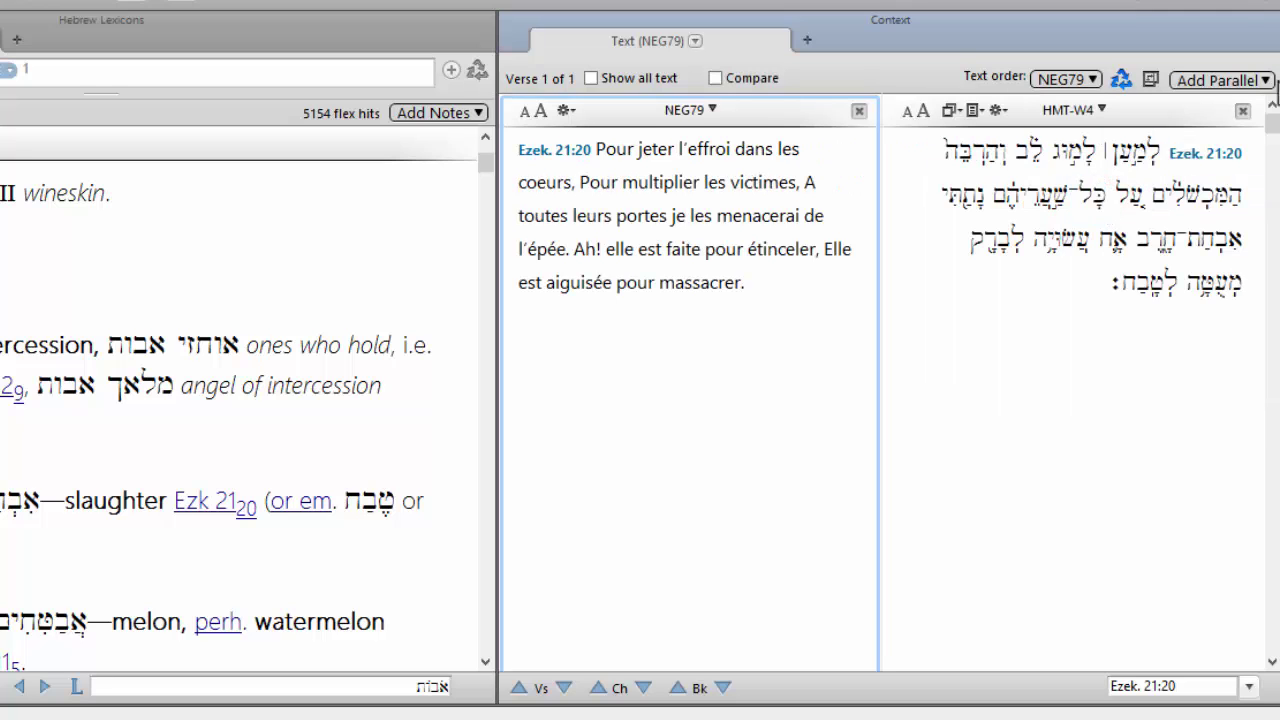
click(1263, 80)
click(1130, 170)
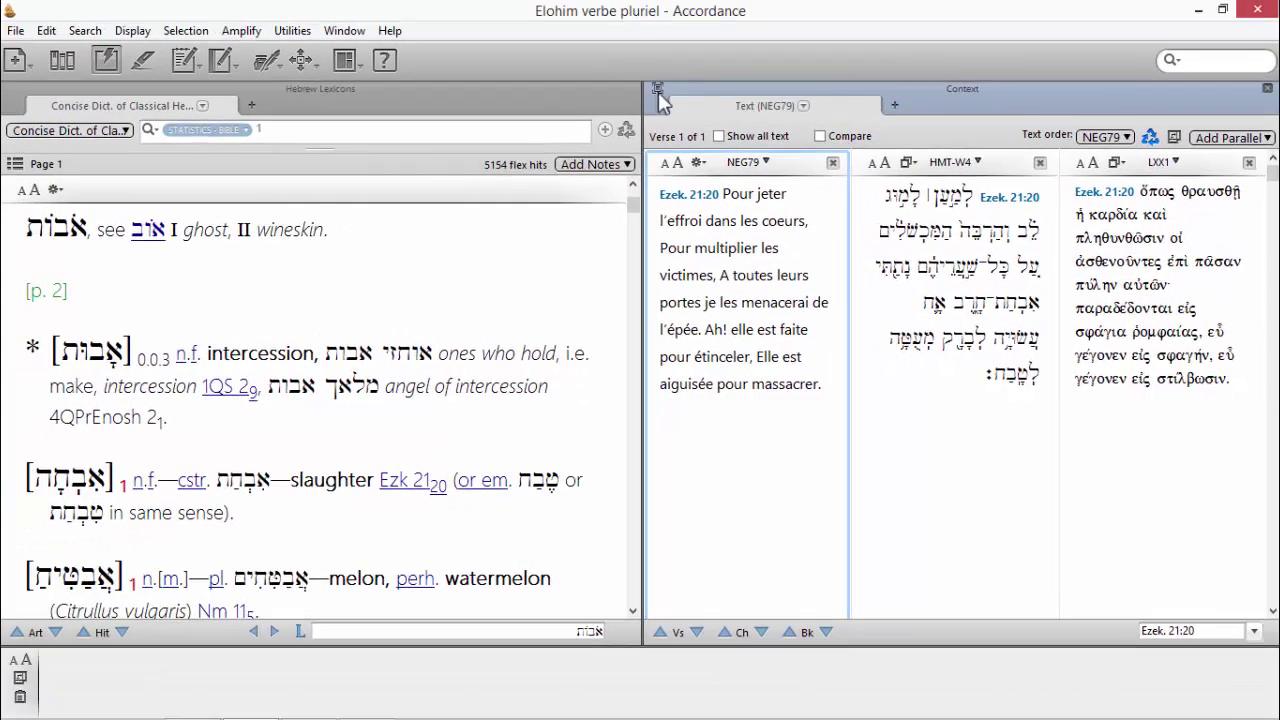
- Add the Info Pane for Ezekiel 21:20 to the maximized Context zone and consult the New Bible Commentary from it
click(506, 20)
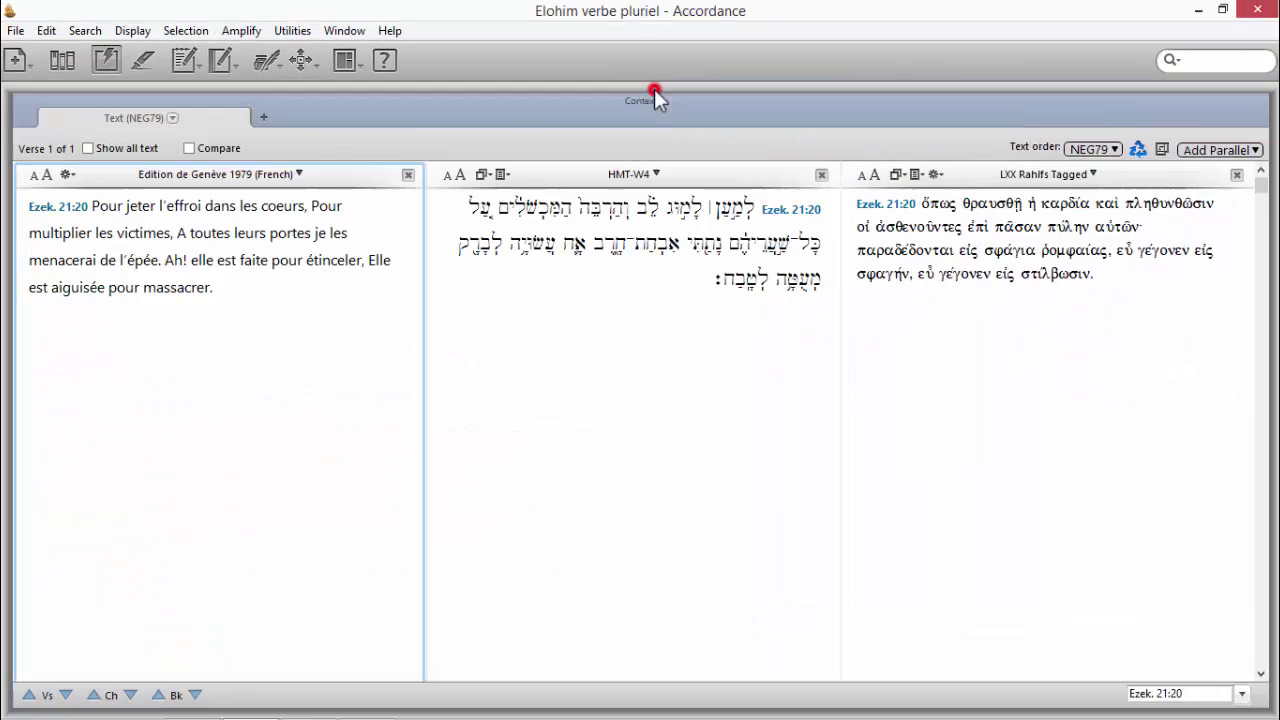
click(1200, 158)
click(1143, 172)
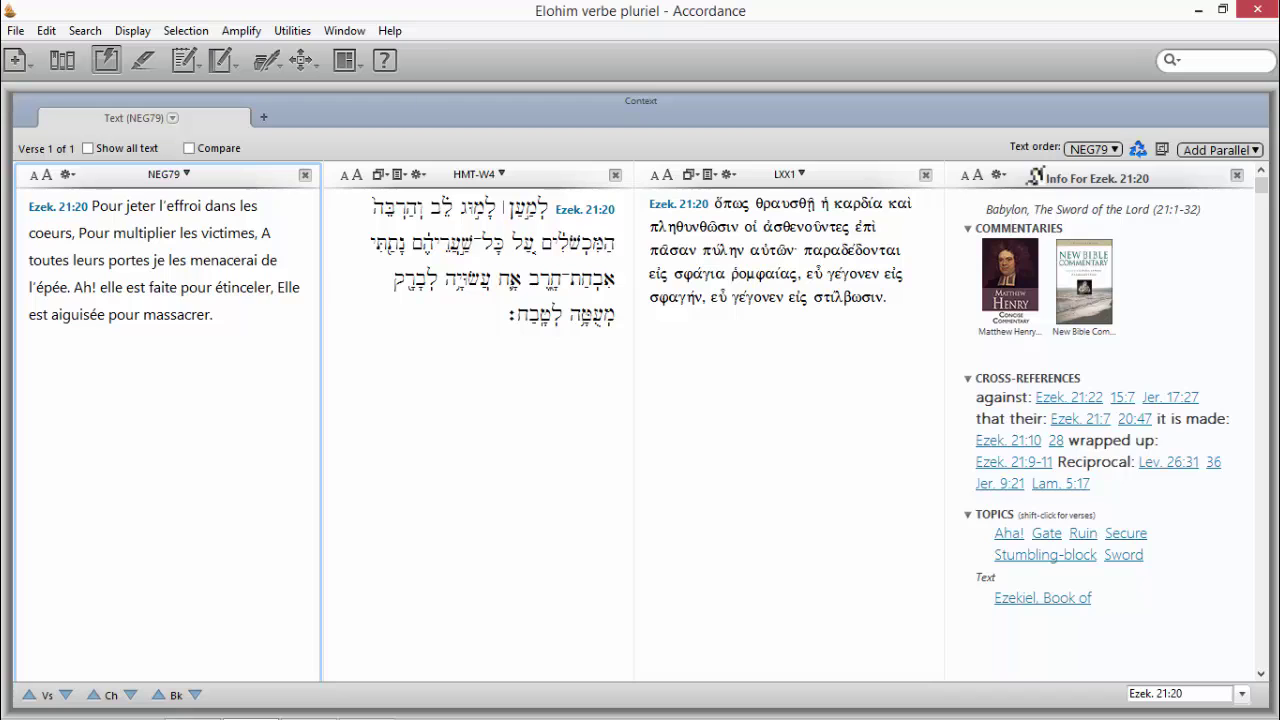
click(1103, 276)
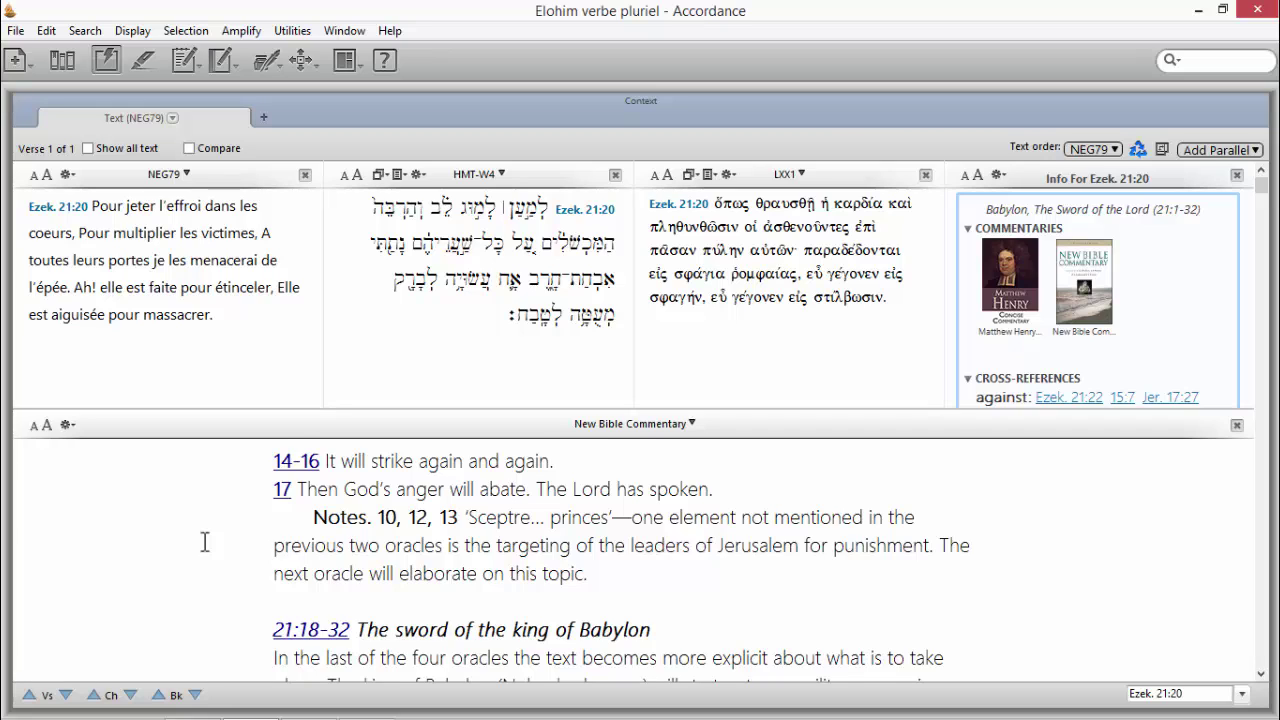
scroll(204, 541, down, 3)
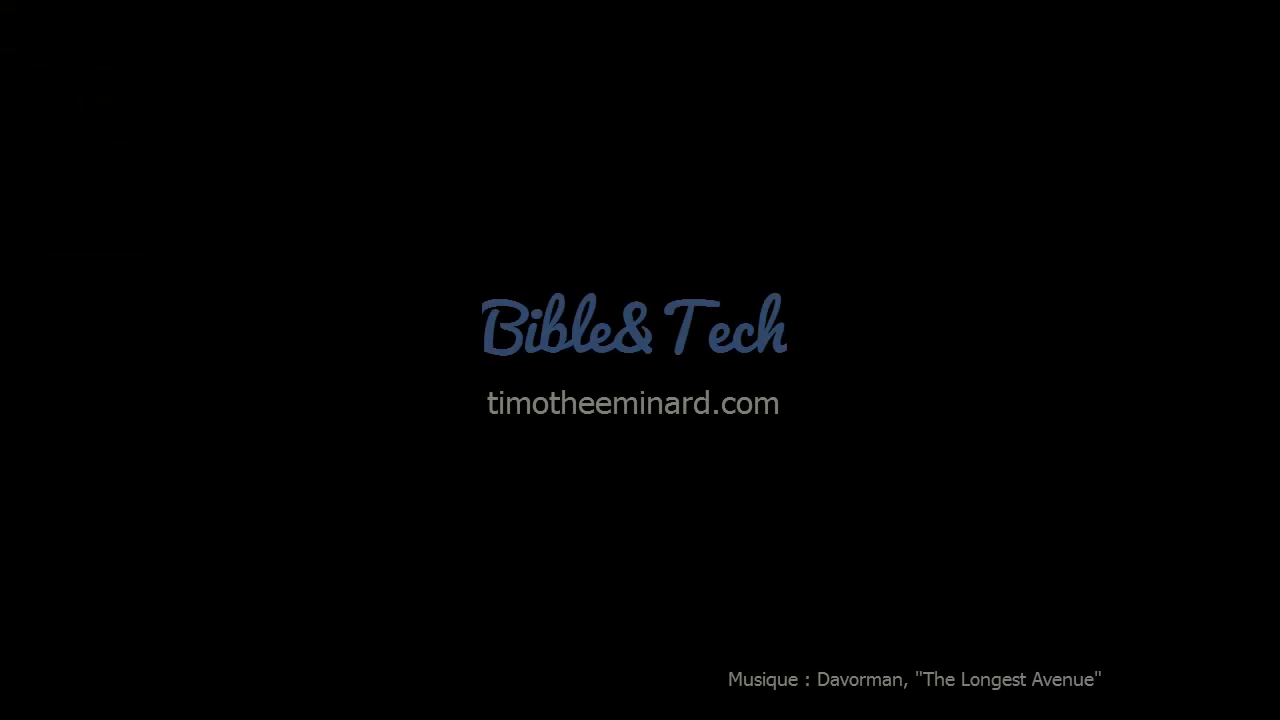